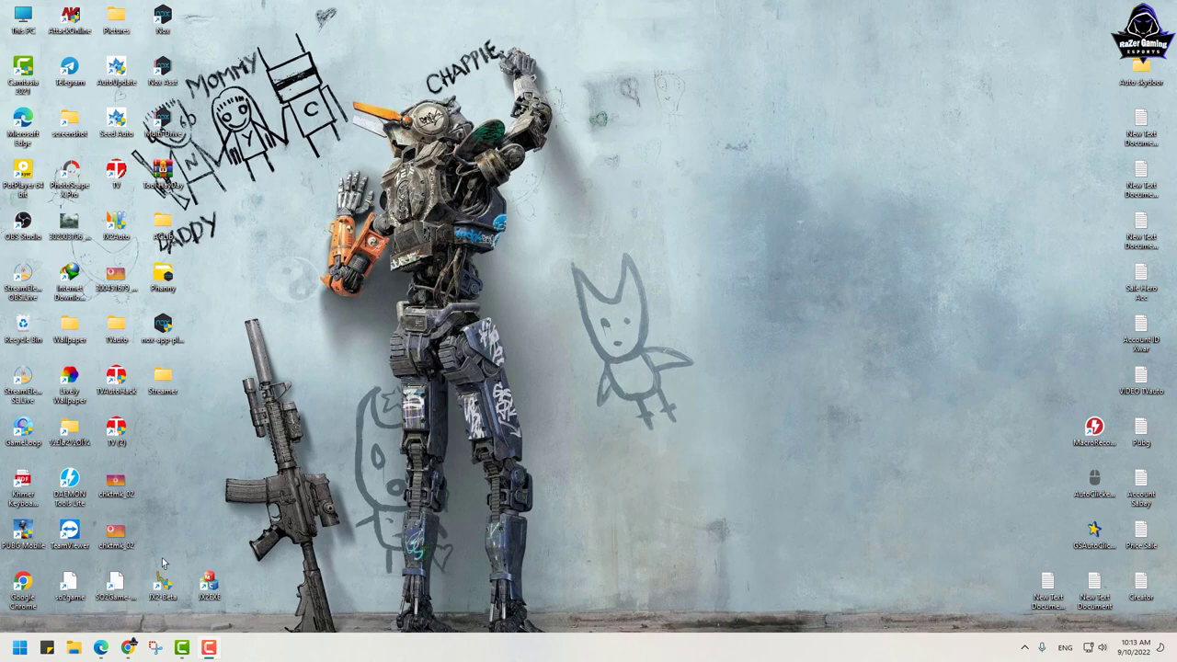
Step: Bring the signed-in MySabay dashboard forward in Edge and maximize it, minimizing the second account's window
left_click(101, 648)
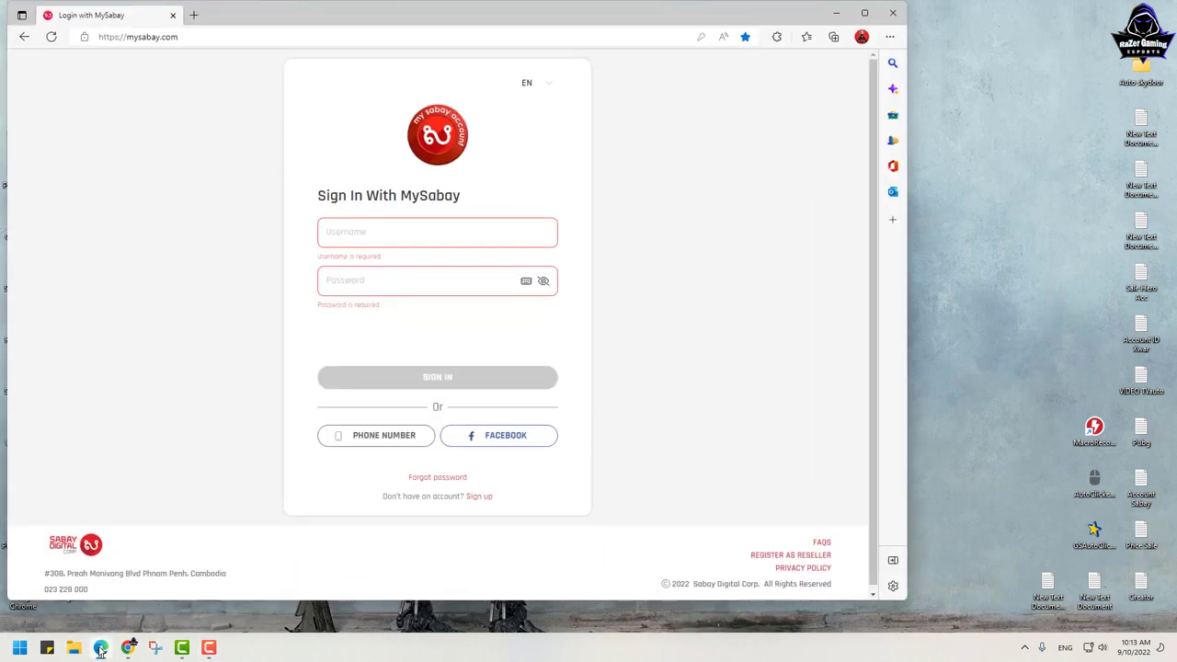
mouse_move(102, 649)
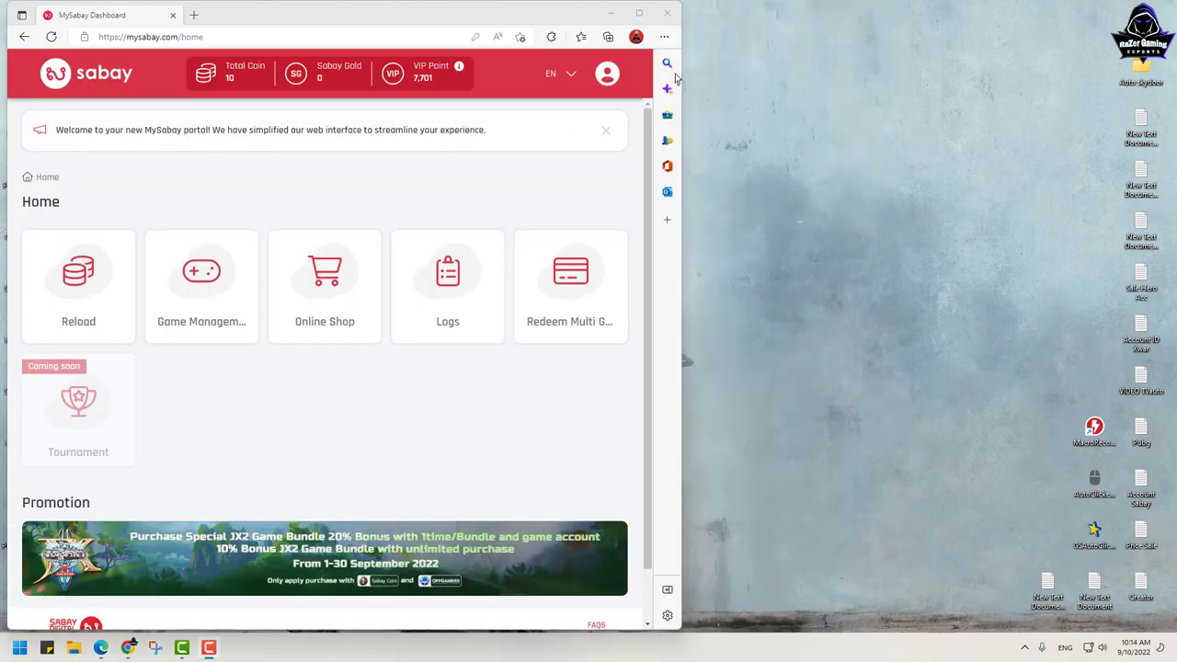
left_click_drag(319, 14, 315, 16)
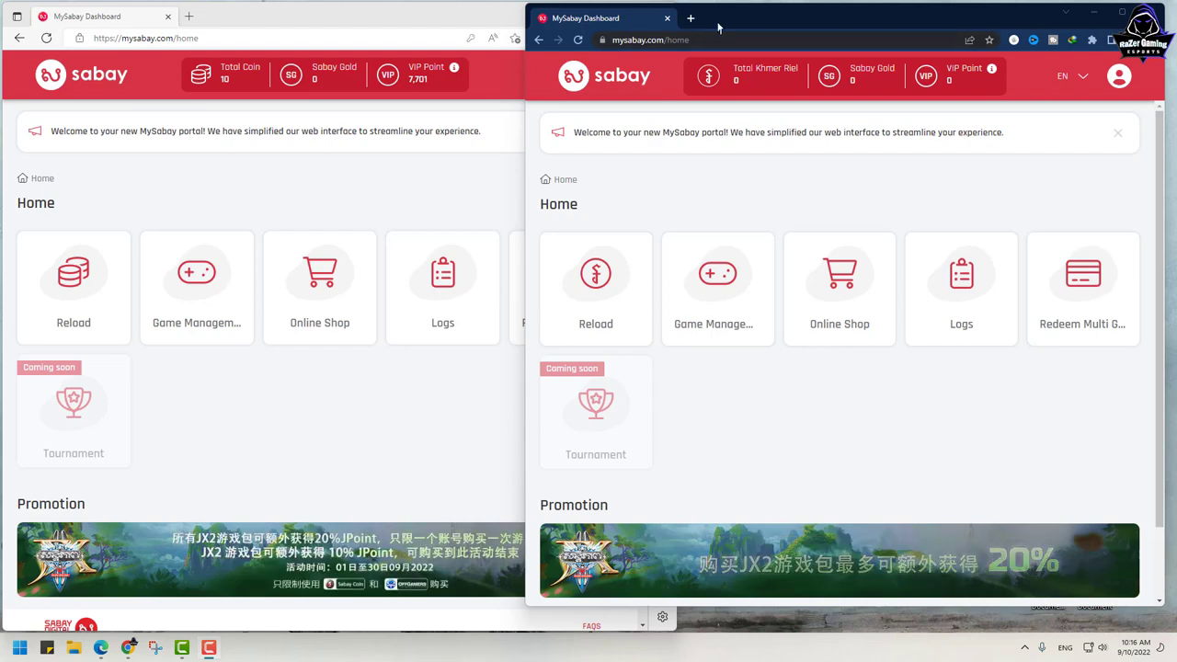
left_click(1094, 12)
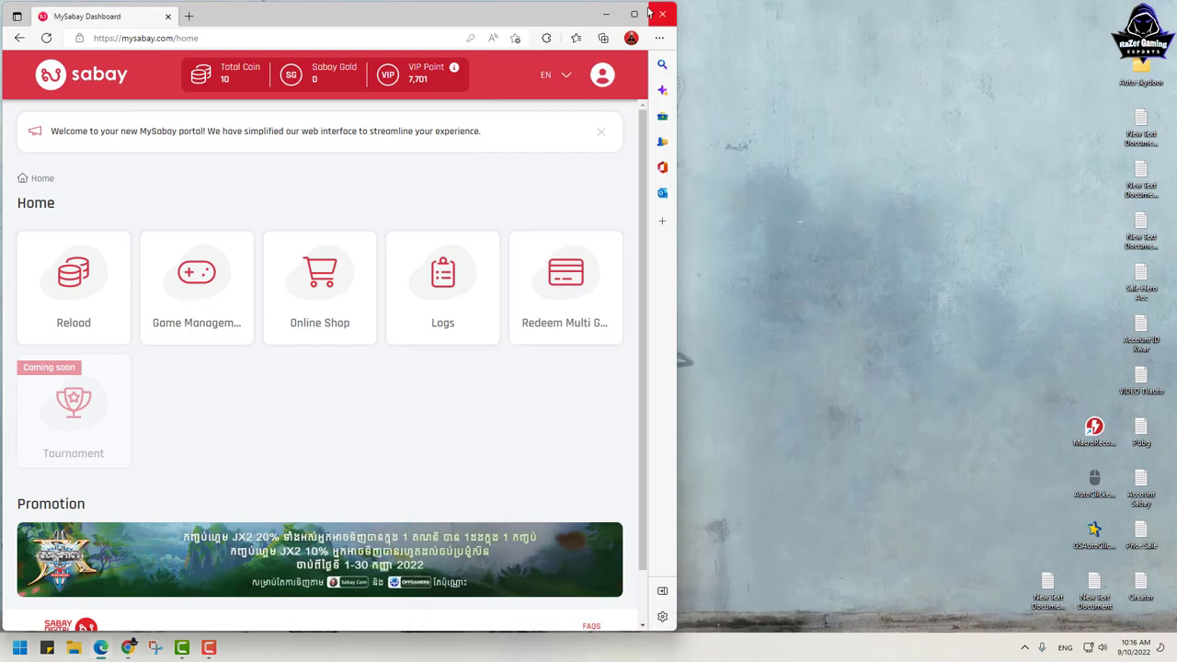
left_click(633, 16)
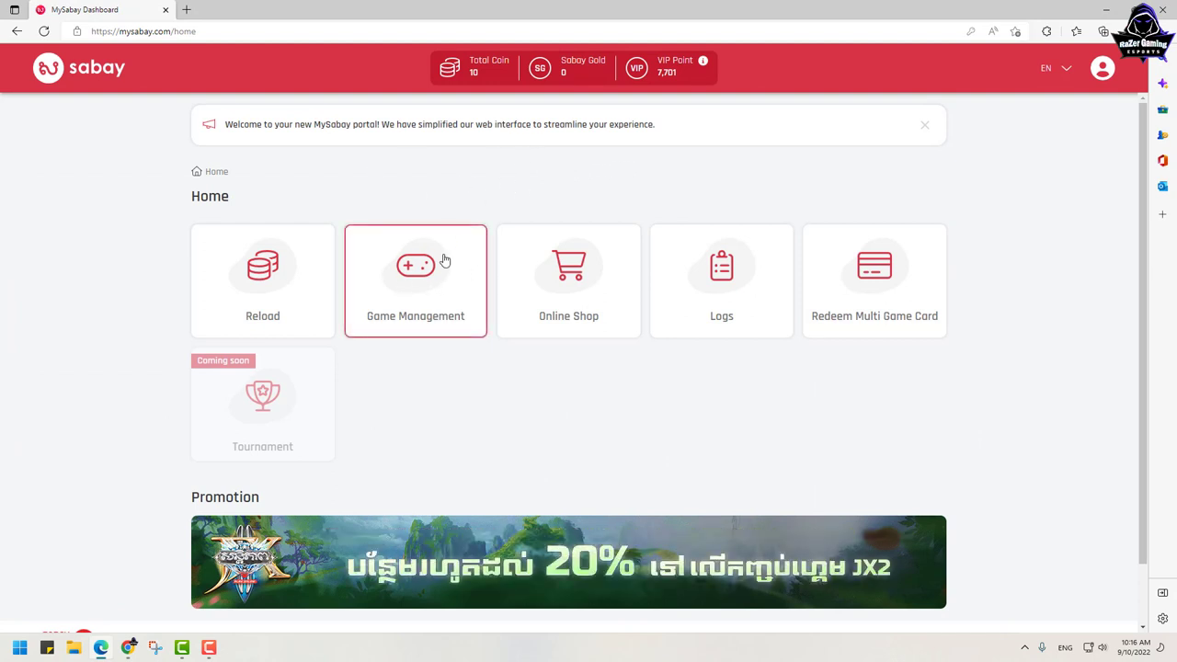
Step: Open JX 2 Online under Game Management, view the Bronze account's details, then return to the list
left_click(368, 273)
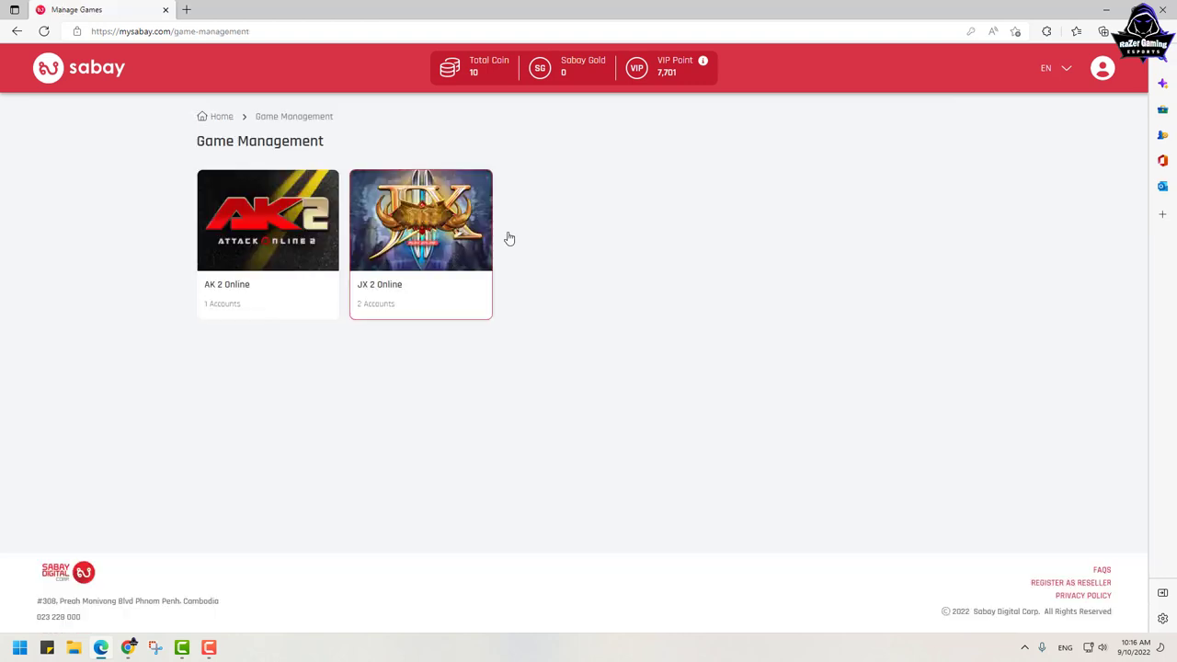
left_click(394, 242)
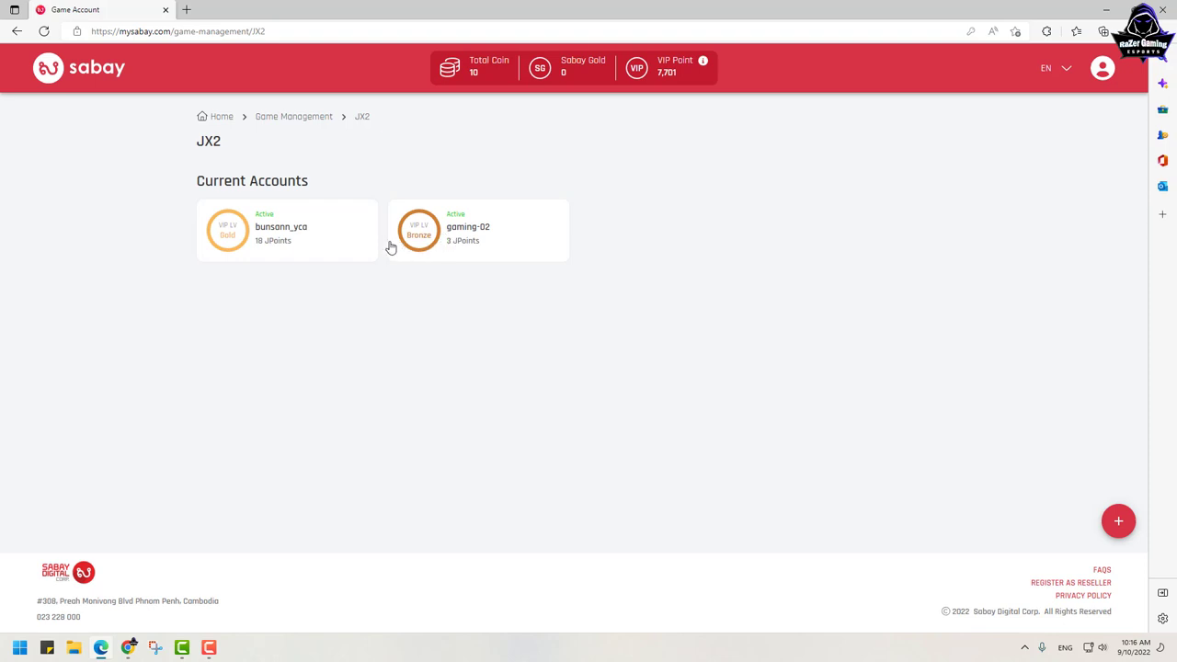
left_click(466, 229)
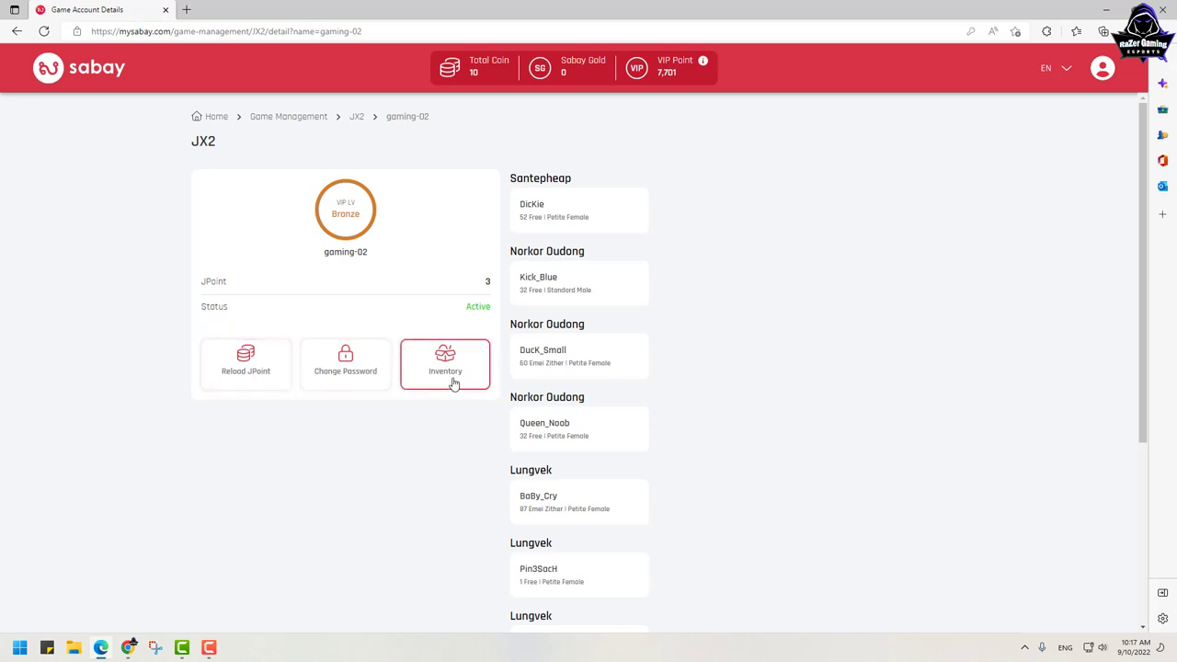
left_click(356, 119)
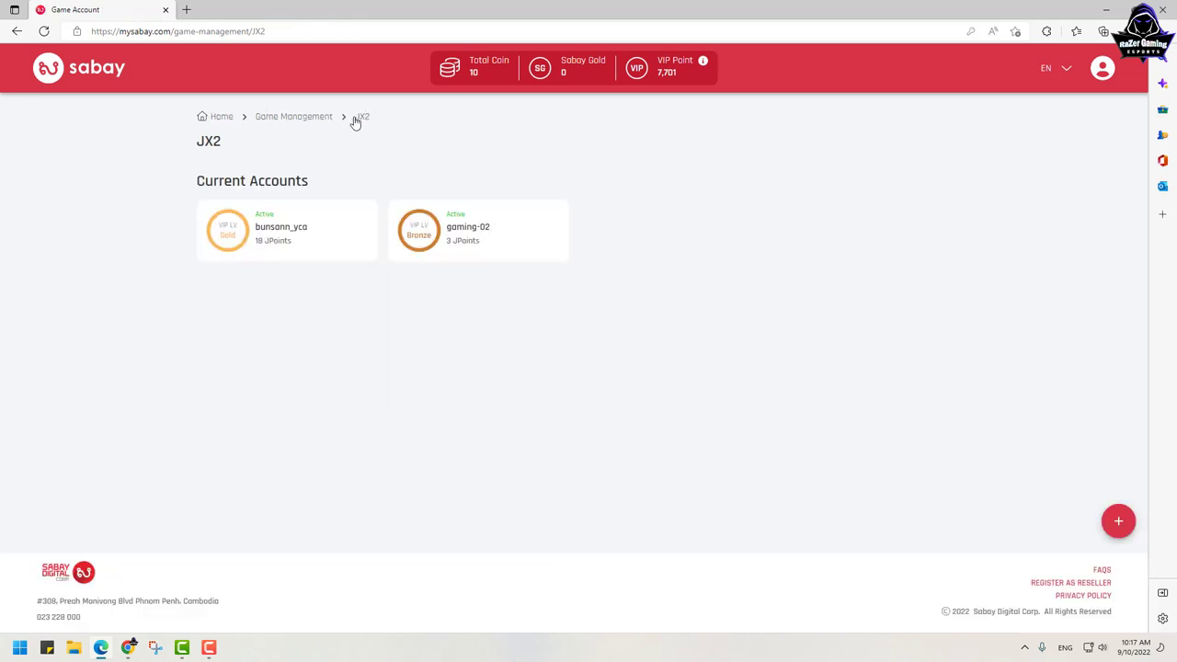
Step: Open the Gold-level JX2 account's details, then the second account's Account Settings in Chrome
left_click(266, 237)
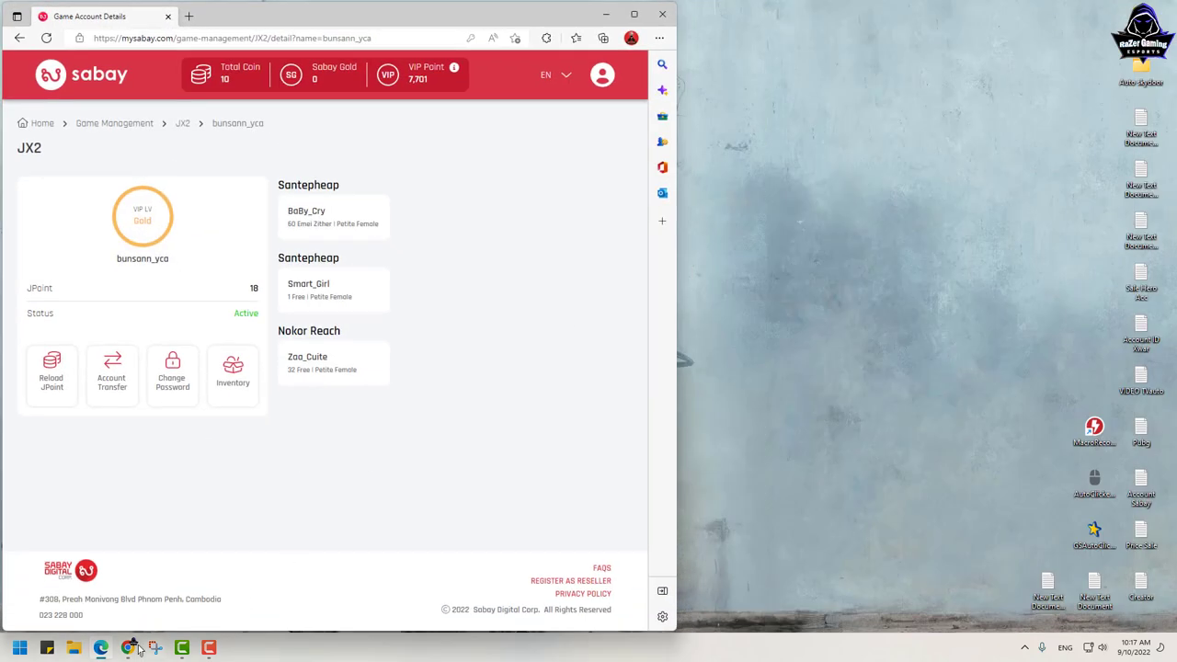
left_click(128, 649)
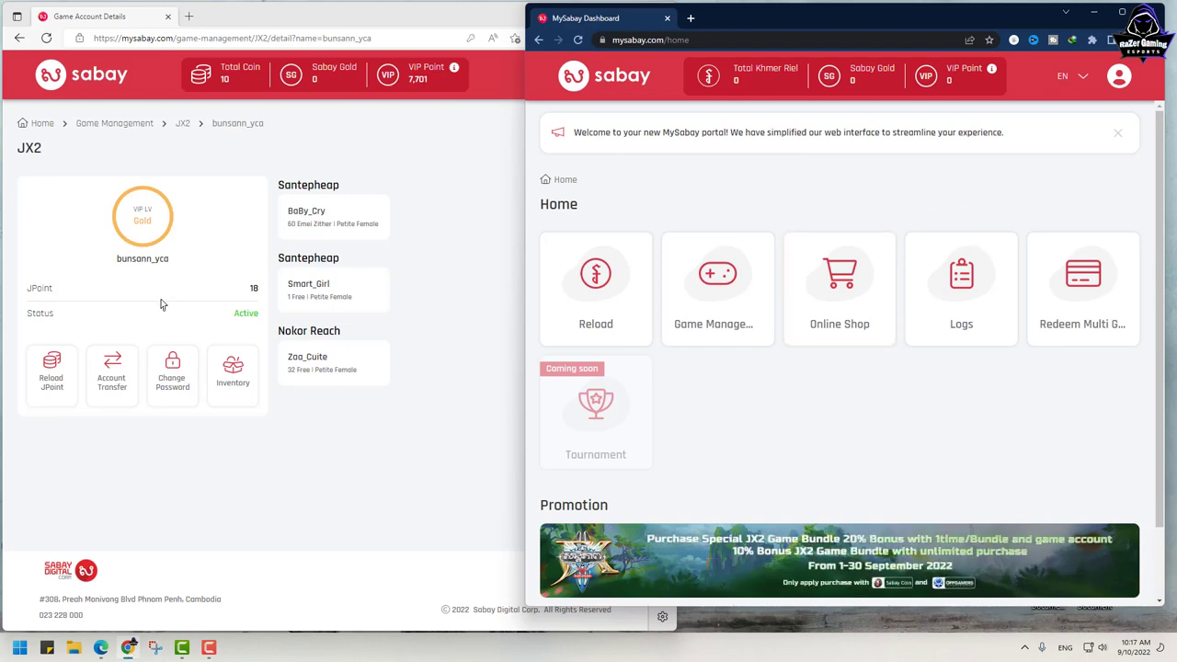
left_click(1120, 79)
left_click(1090, 116)
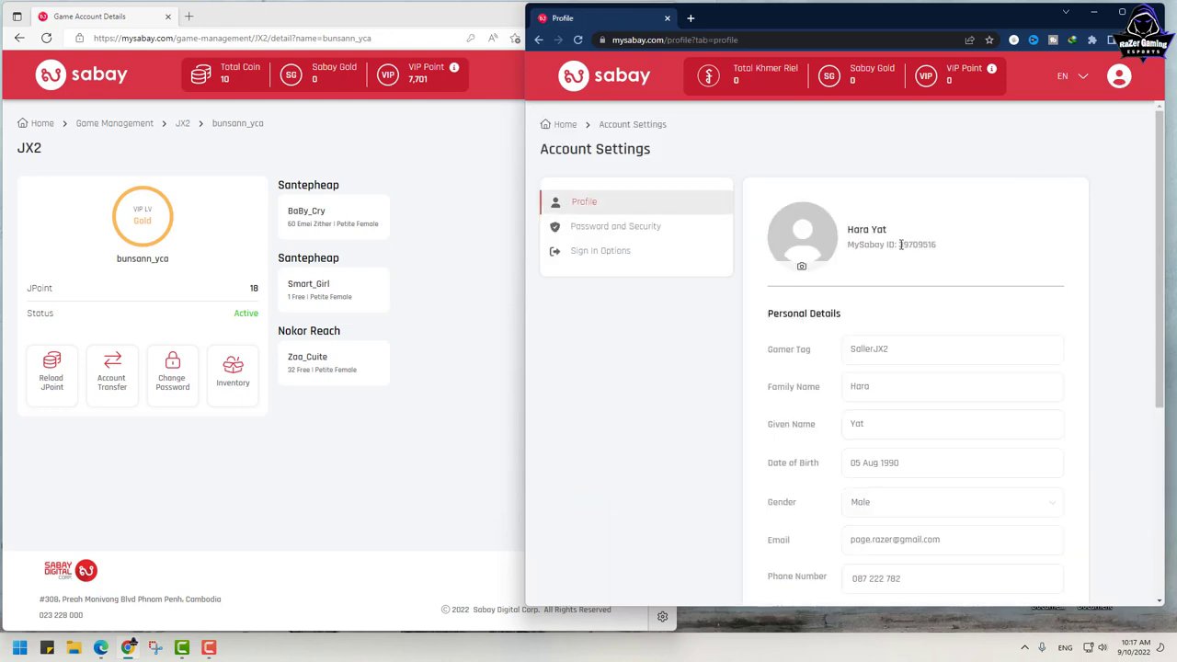
Step: Copy the second account's MySabay ID and return to the Edge window
left_click_drag(898, 245, 937, 246)
right_click(925, 246)
left_click(950, 259)
left_click(465, 340)
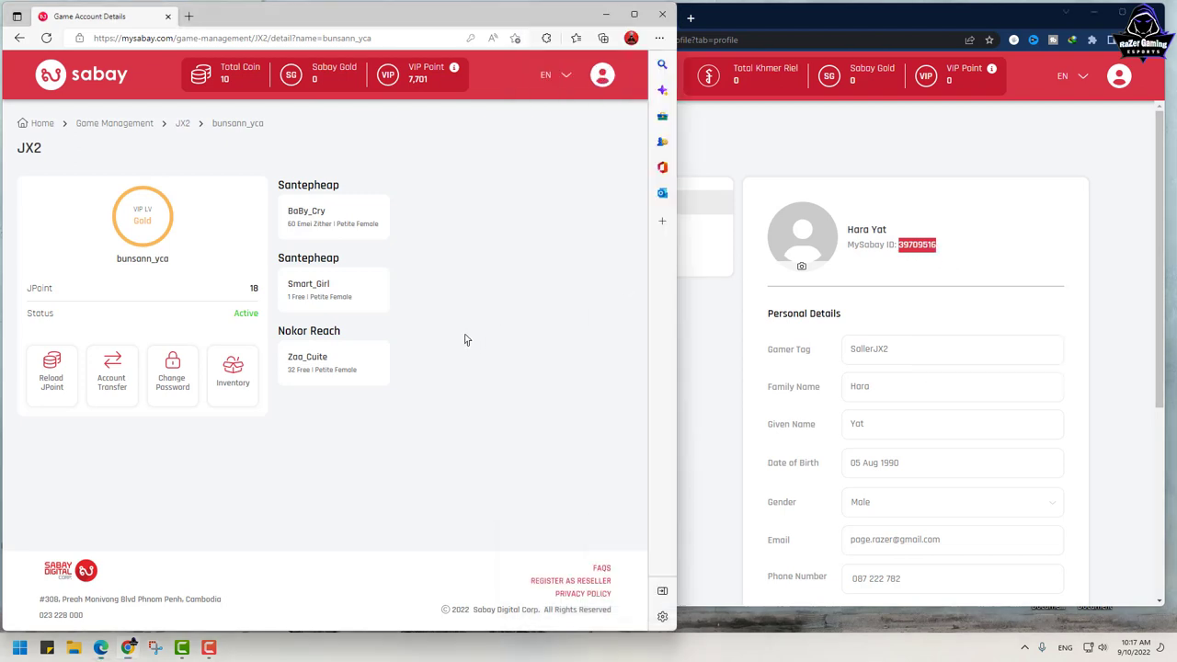
Step: Transfer the Gold JX2 account to the copied MySabay ID, confirming with the security password
left_click(117, 380)
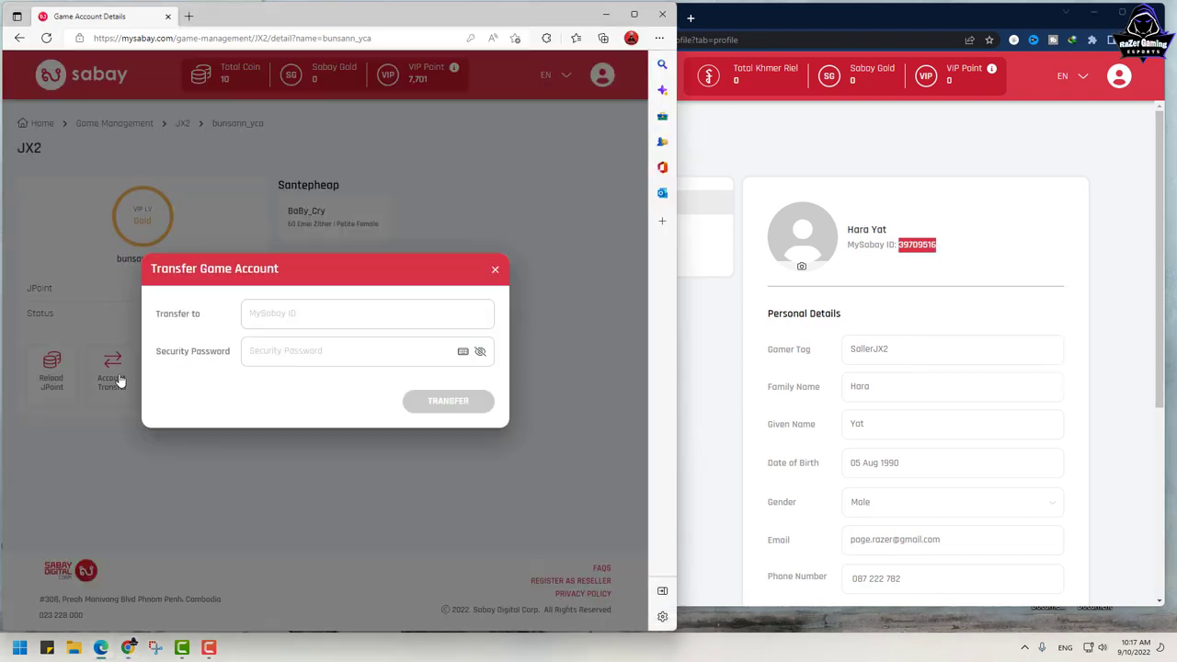
key("ctrl+v")
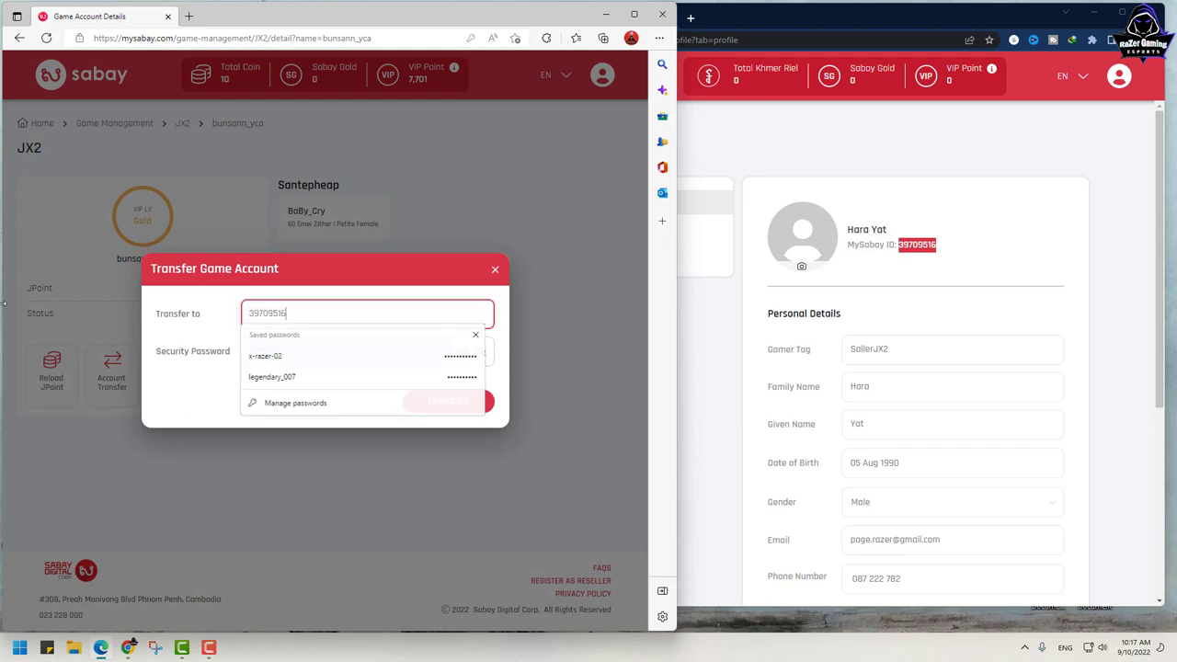
key("Escape")
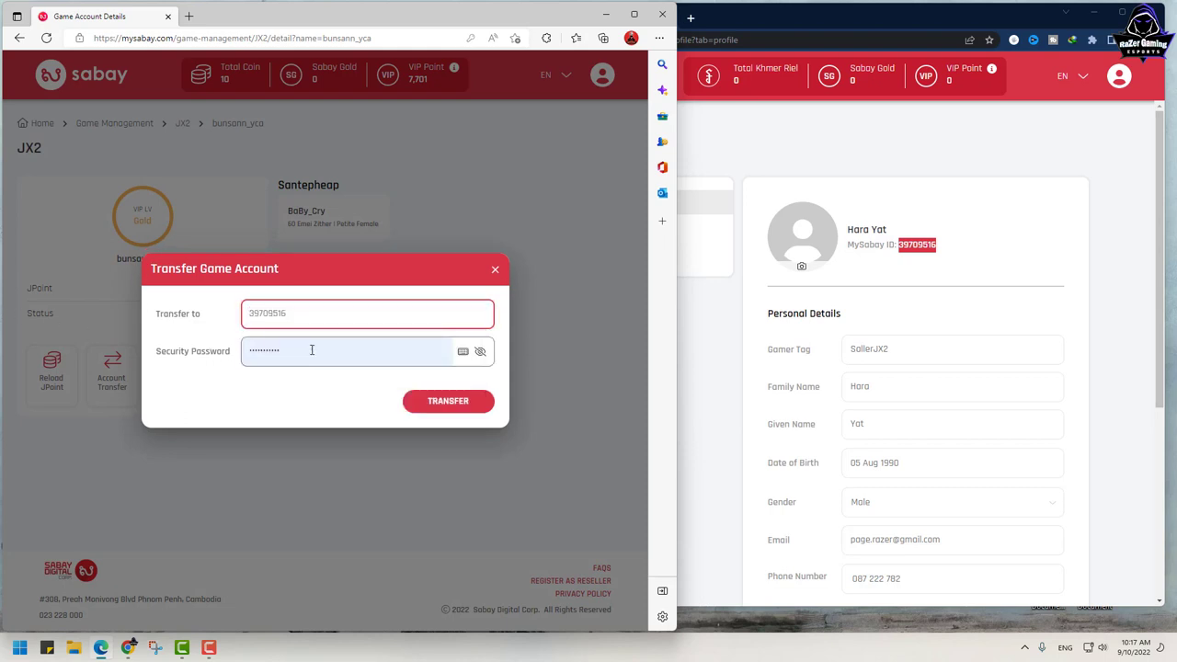
double_click(312, 350)
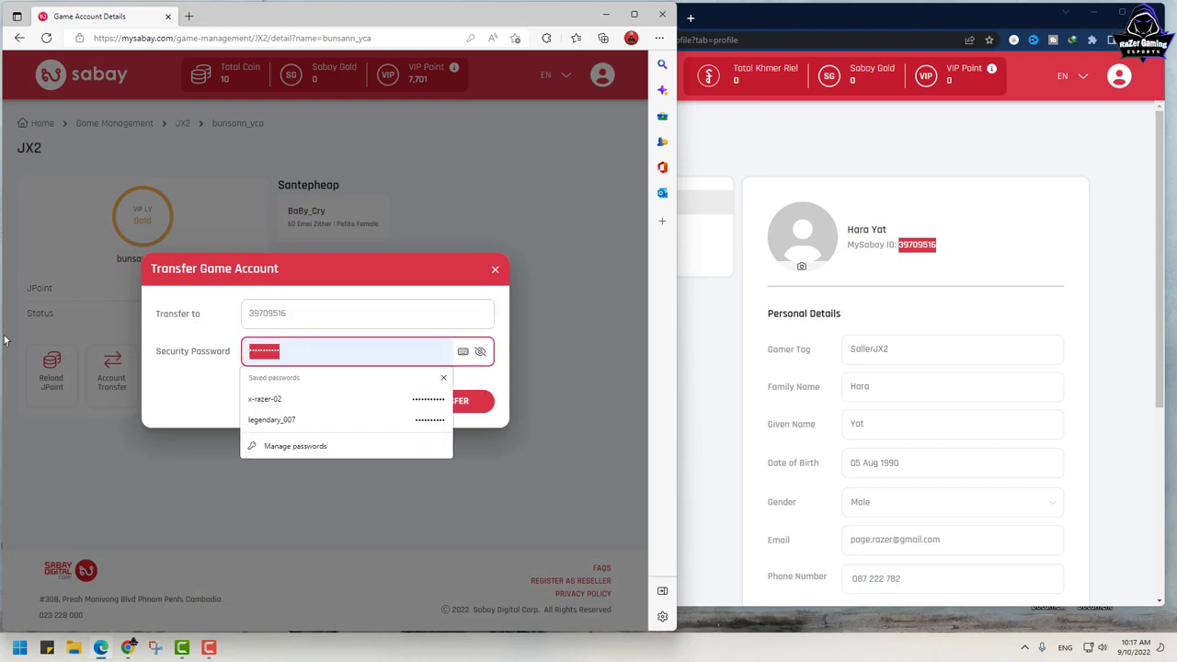
type("1")
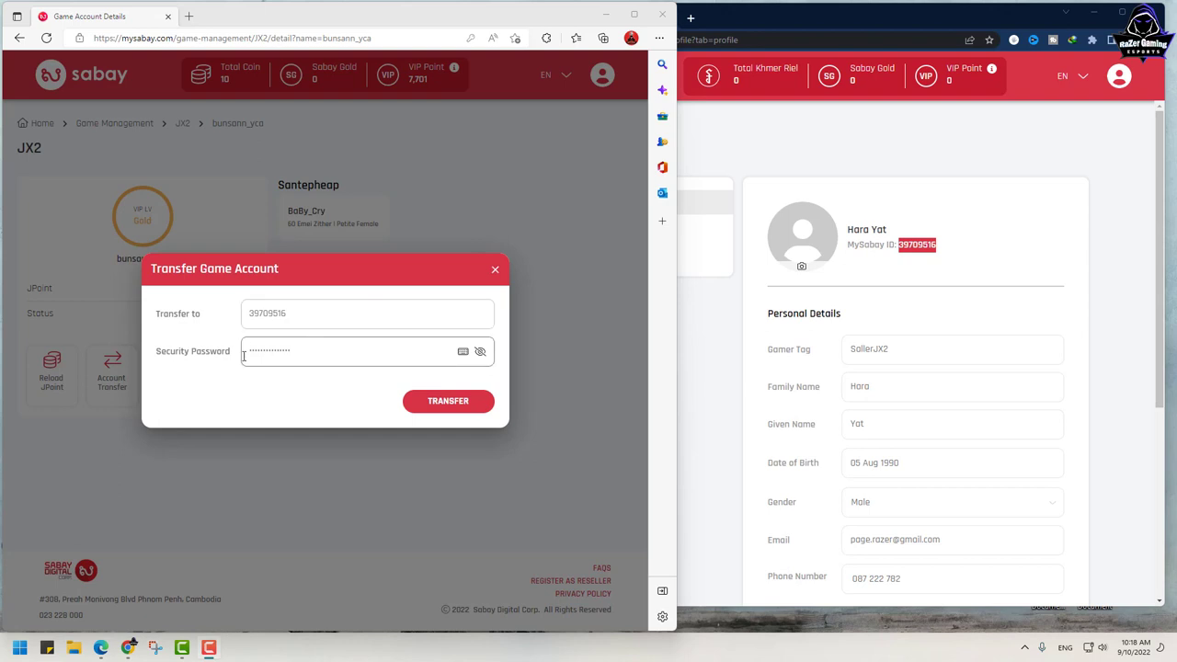
left_click(209, 363)
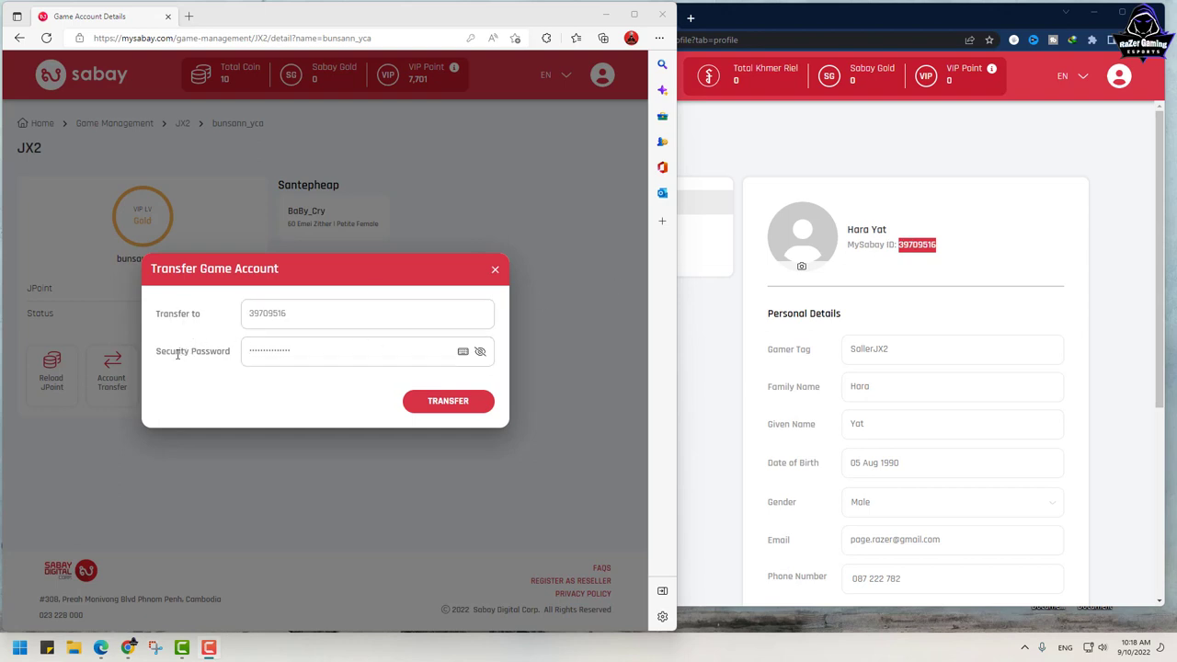
left_click(253, 357)
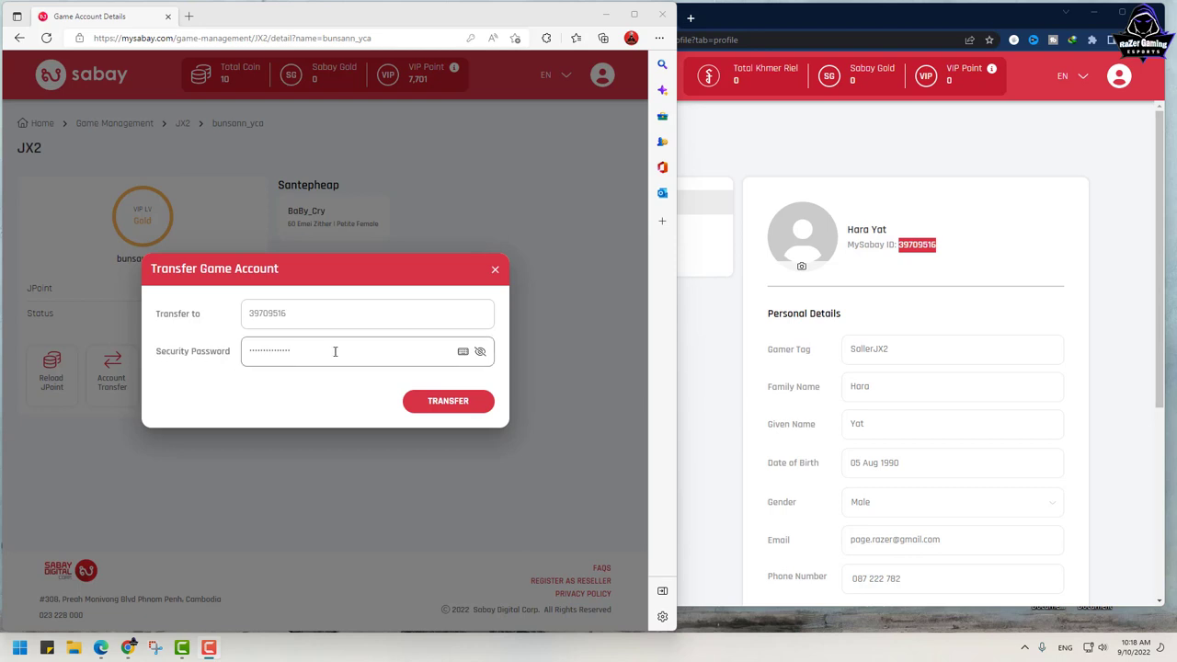
left_click(446, 403)
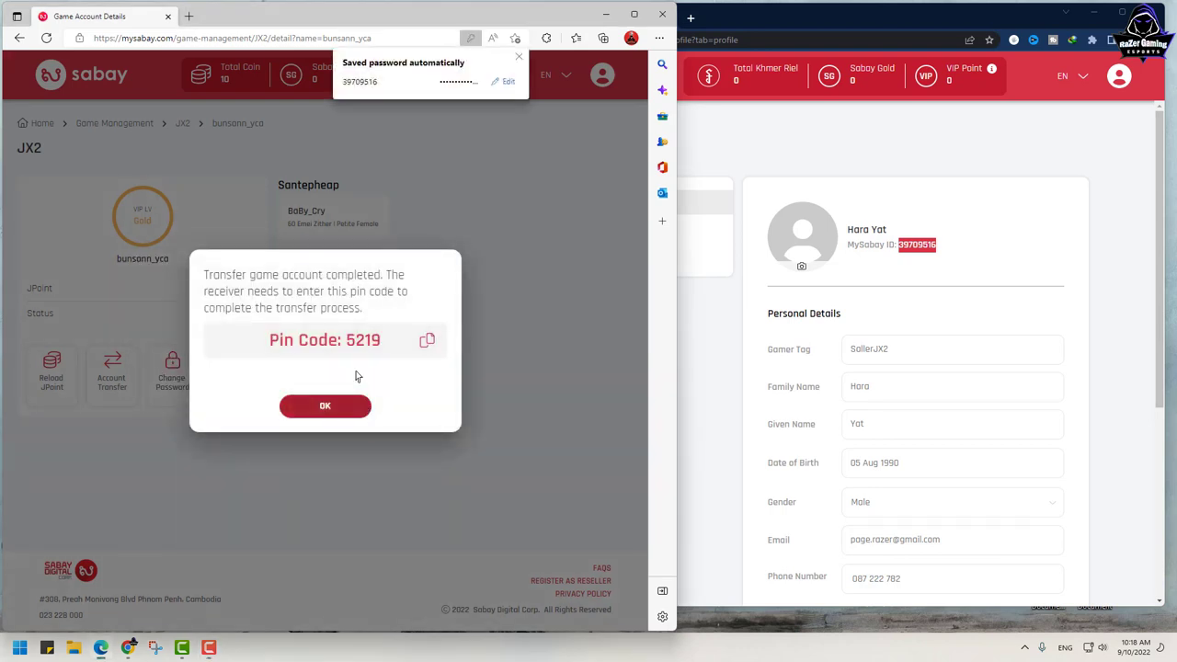
Step: Select the issued transfer pin code and maximize the receiving account's browser window
double_click(361, 339)
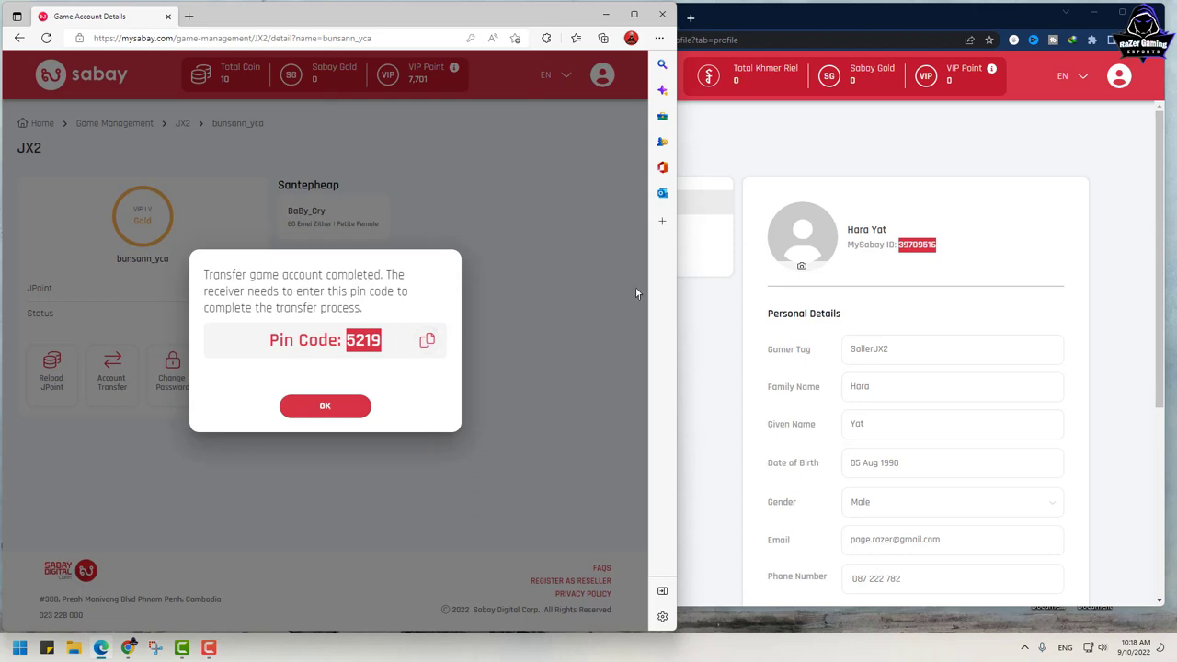
left_click(1125, 204)
left_click(1123, 14)
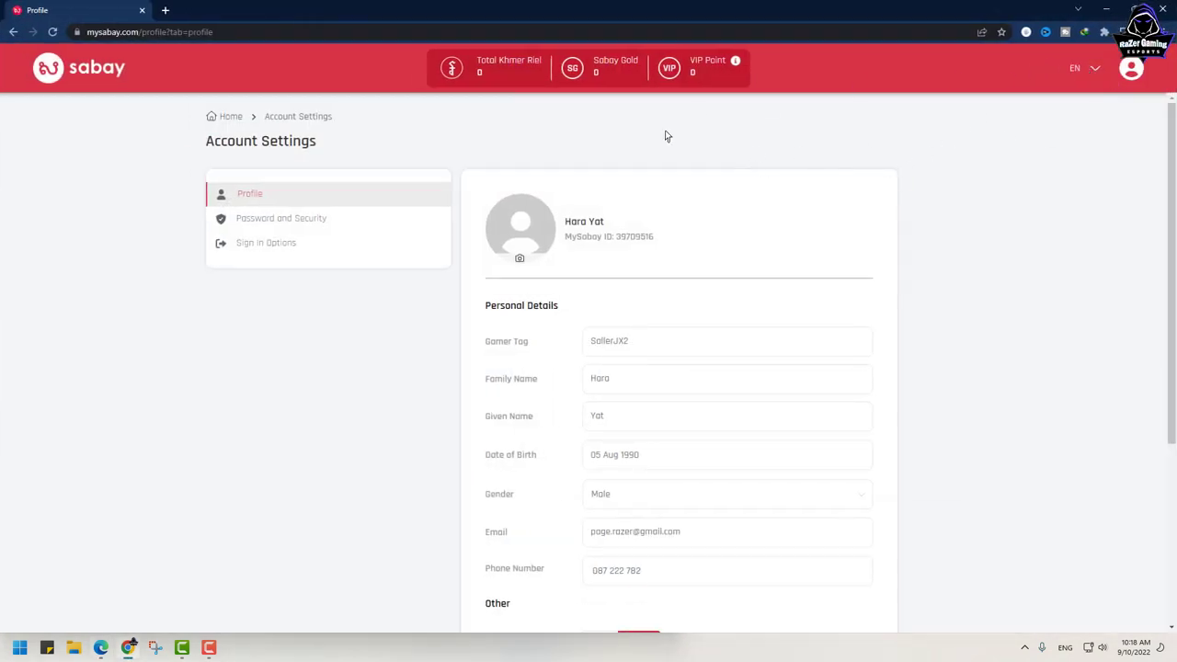
Step: Open the receiving account's incoming JX2 trade and accept it
left_click(231, 118)
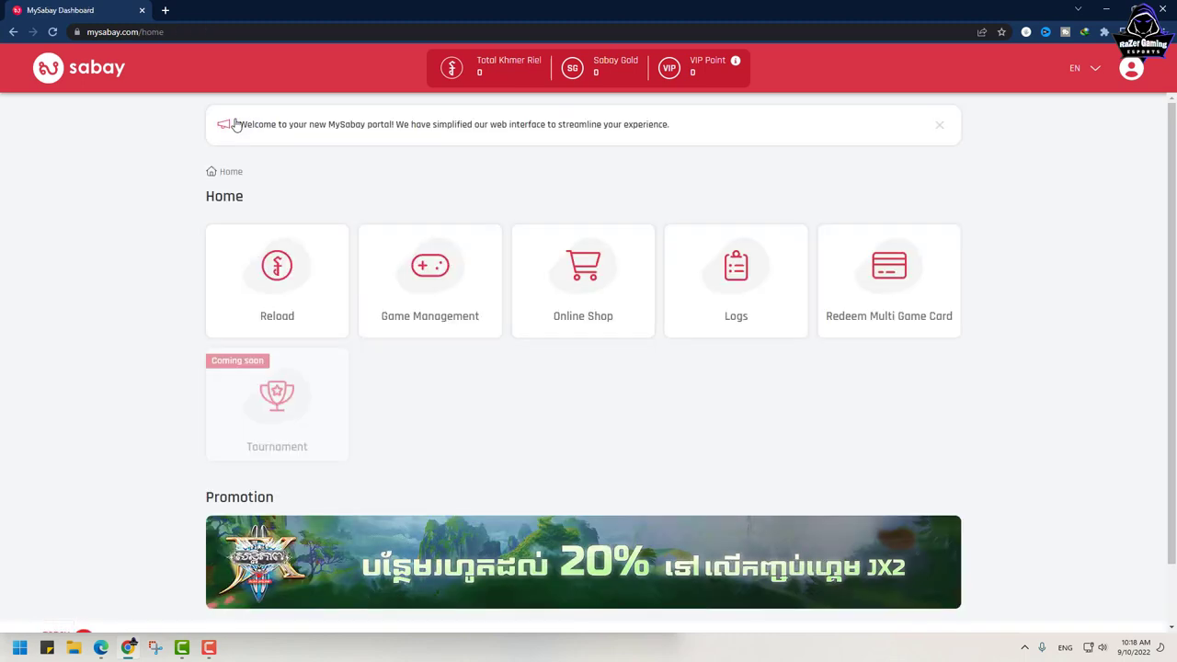
left_click(450, 294)
left_click(389, 277)
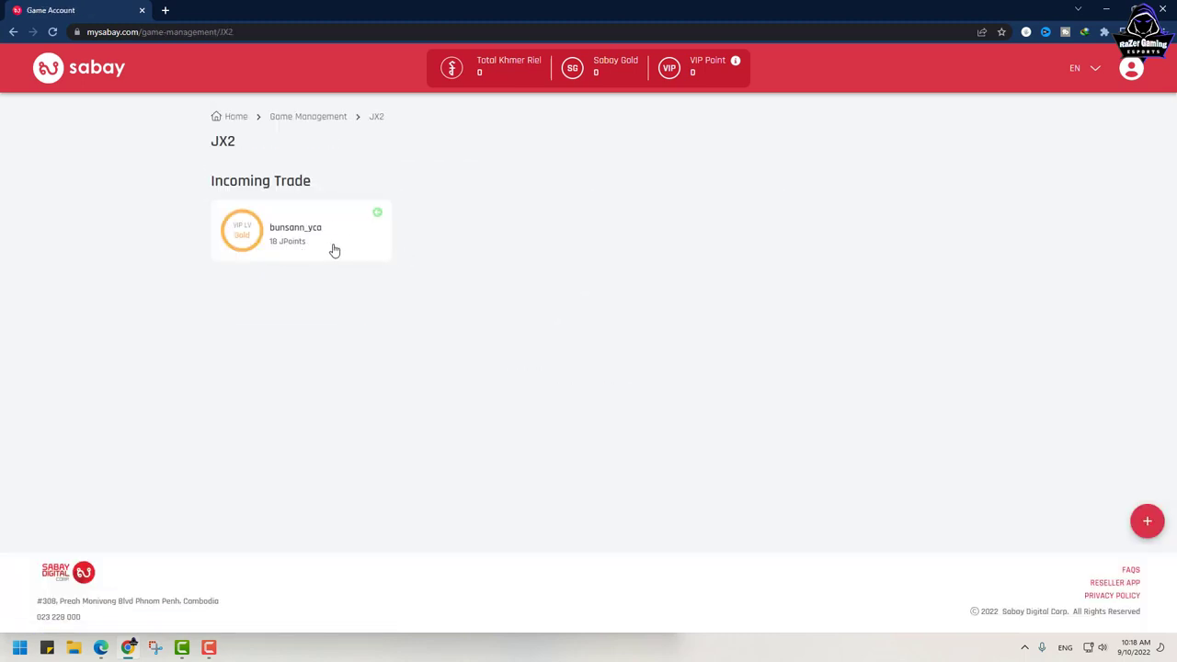
left_click(307, 236)
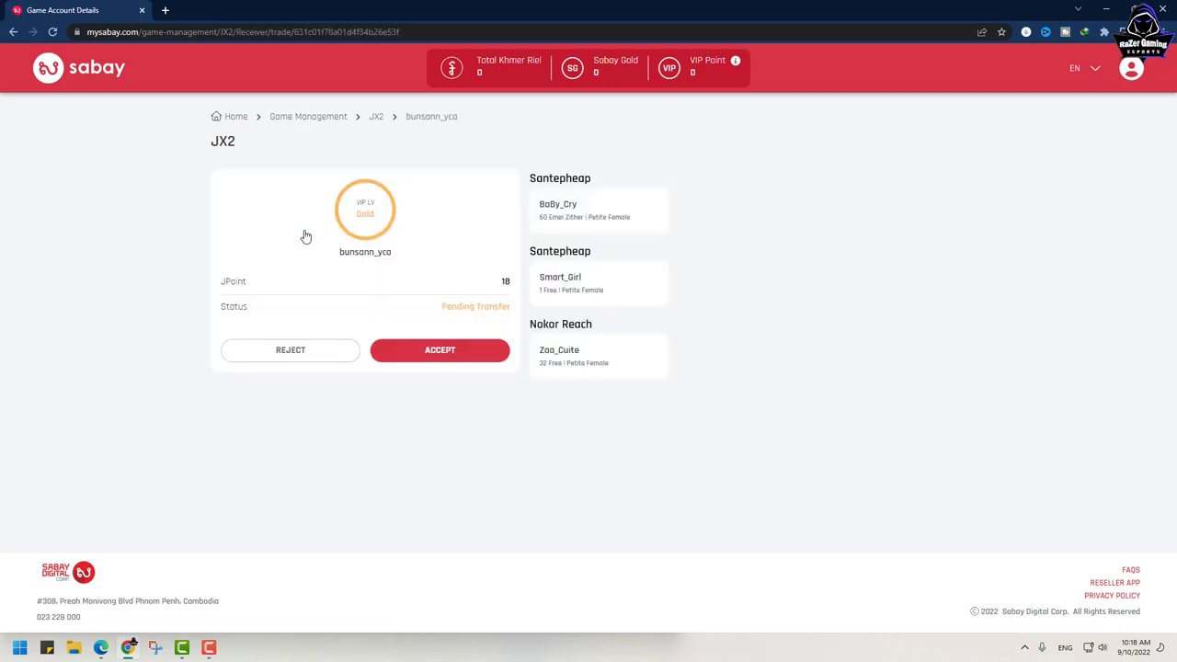
left_click(438, 353)
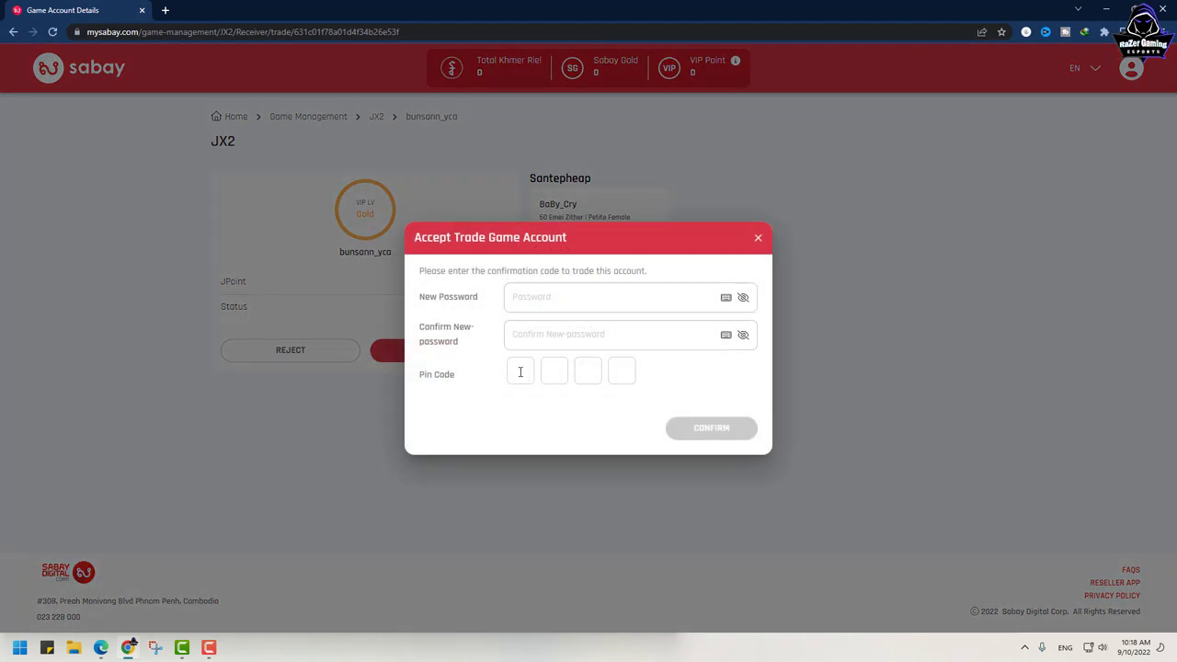
Step: Set and confirm the new account password, enter the sender's transfer pin code, and confirm
left_click(540, 299)
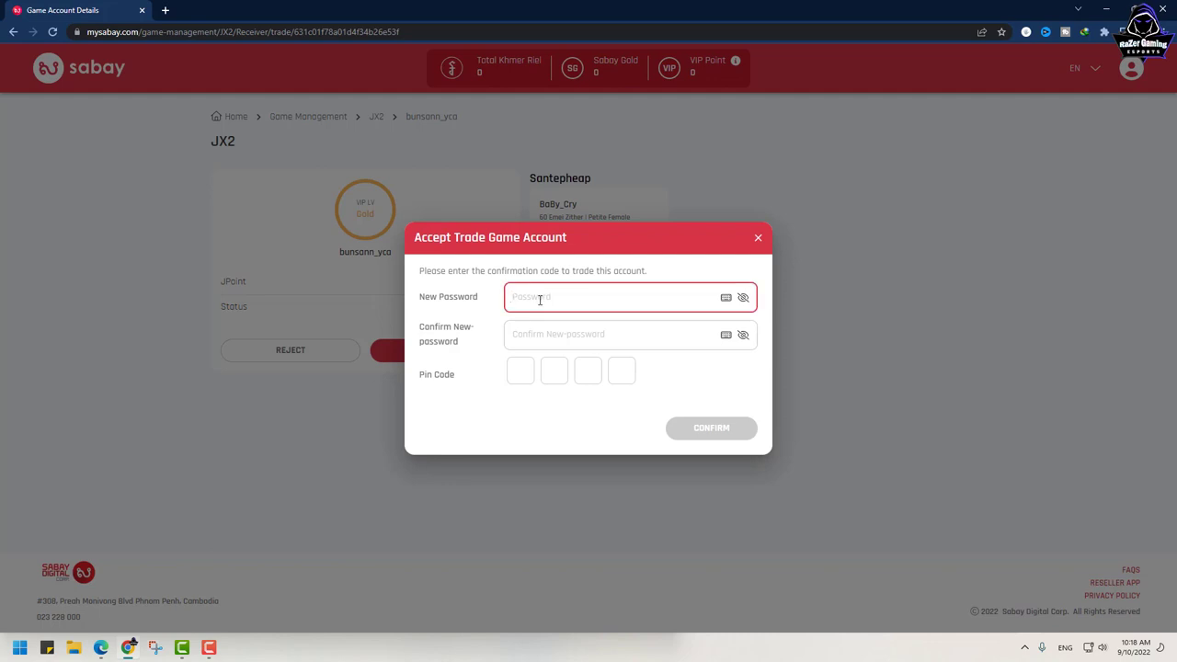
type("1")
left_click(543, 331)
type("1")
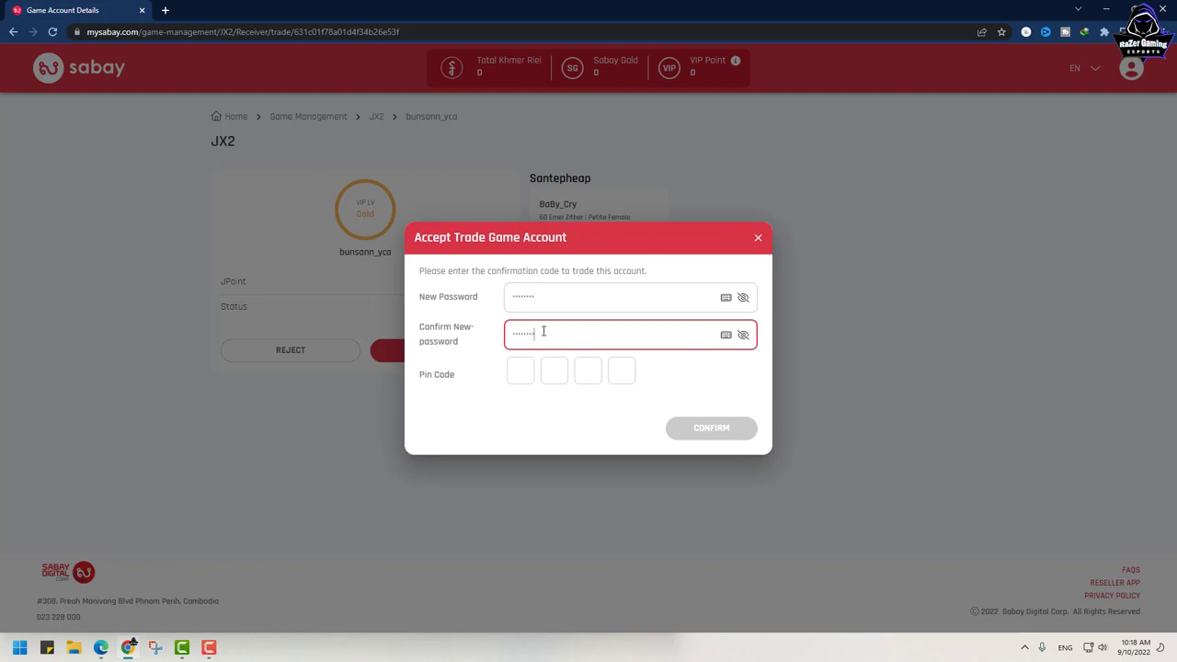
left_click(520, 370)
type("5219")
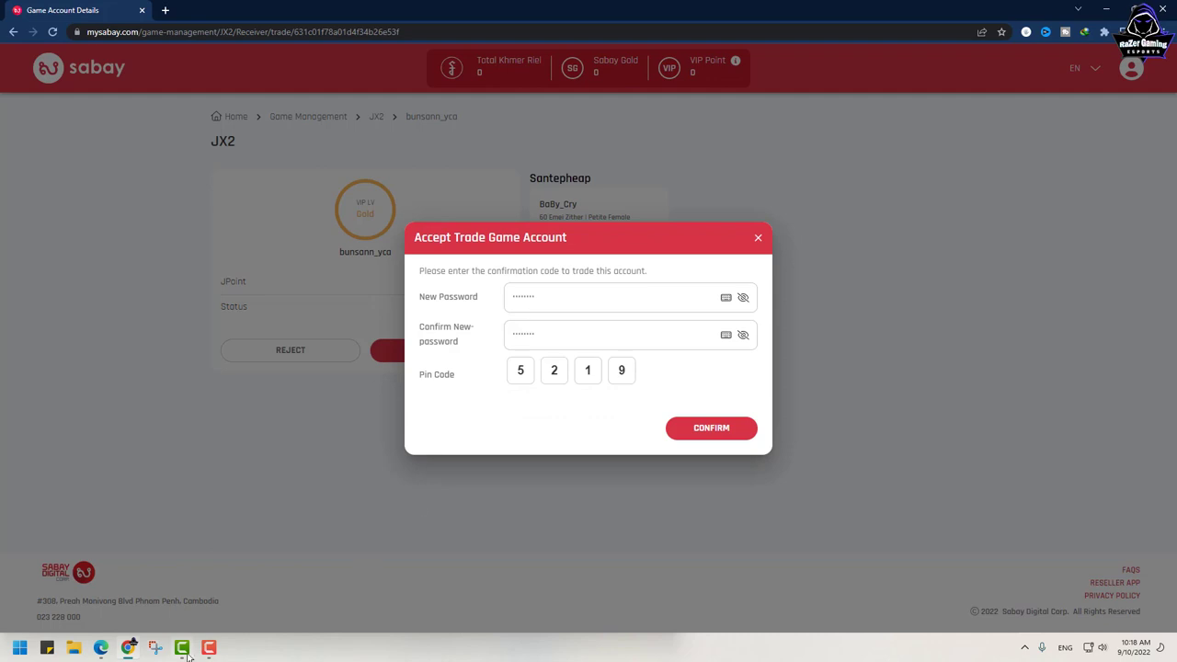
left_click(100, 648)
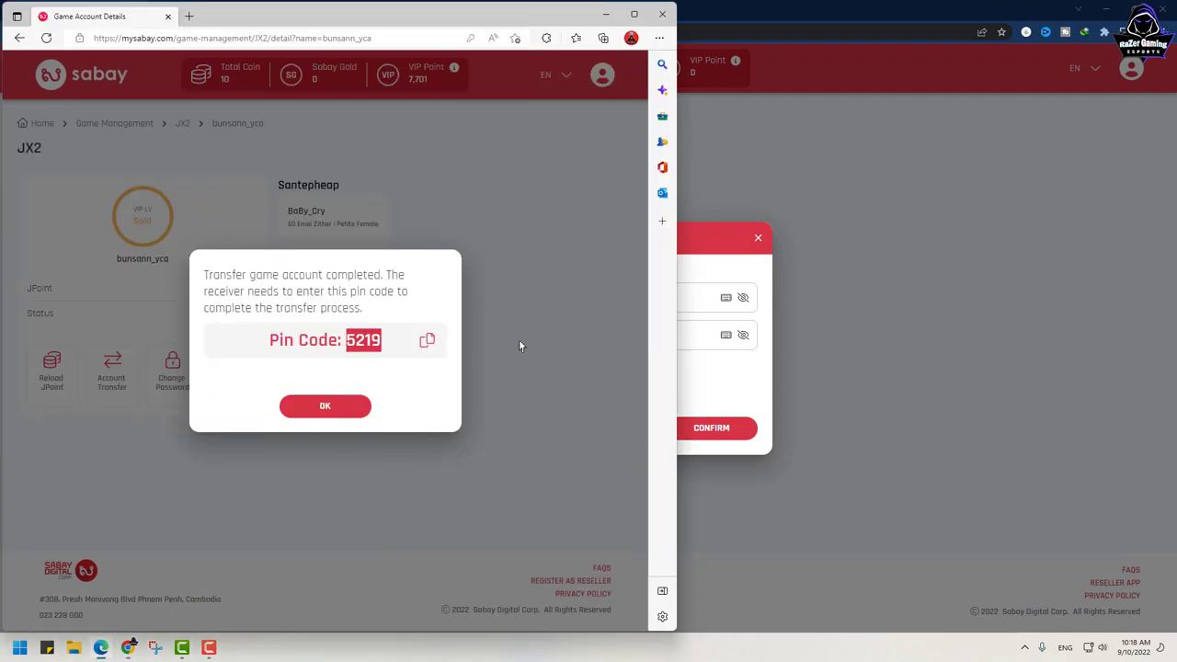
left_click(836, 394)
left_click(716, 432)
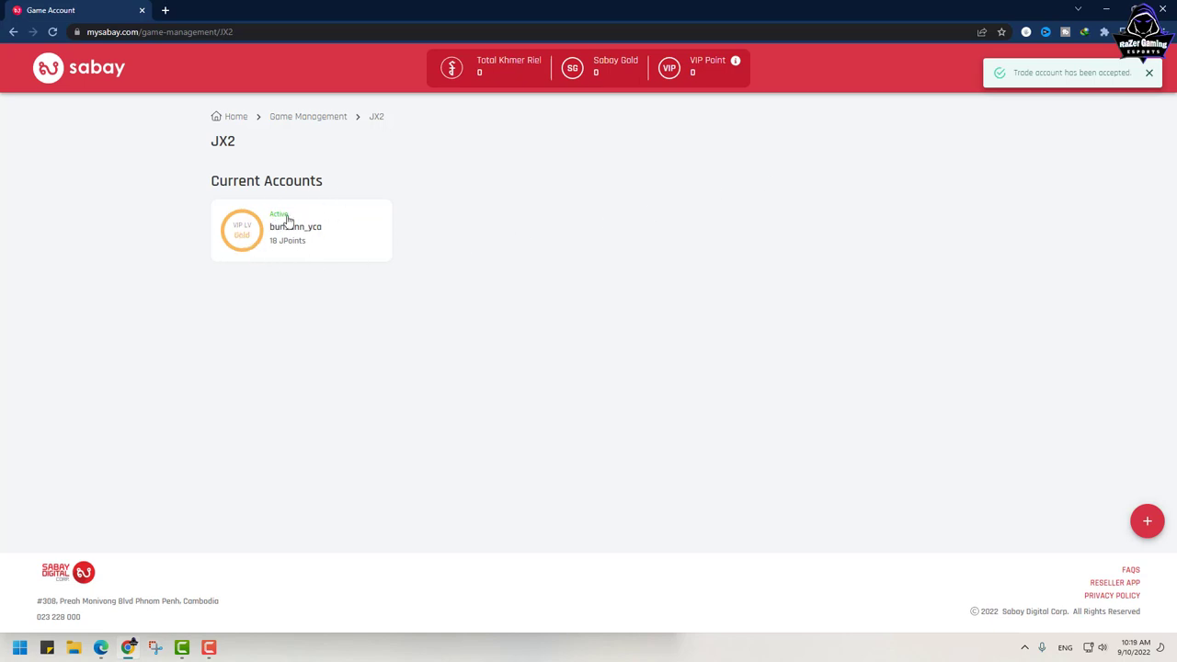
Step: Snap the receiver's window right, dismiss the pin message, and select the original account's MySabay ID
left_click_drag(689, 16, 871, 20)
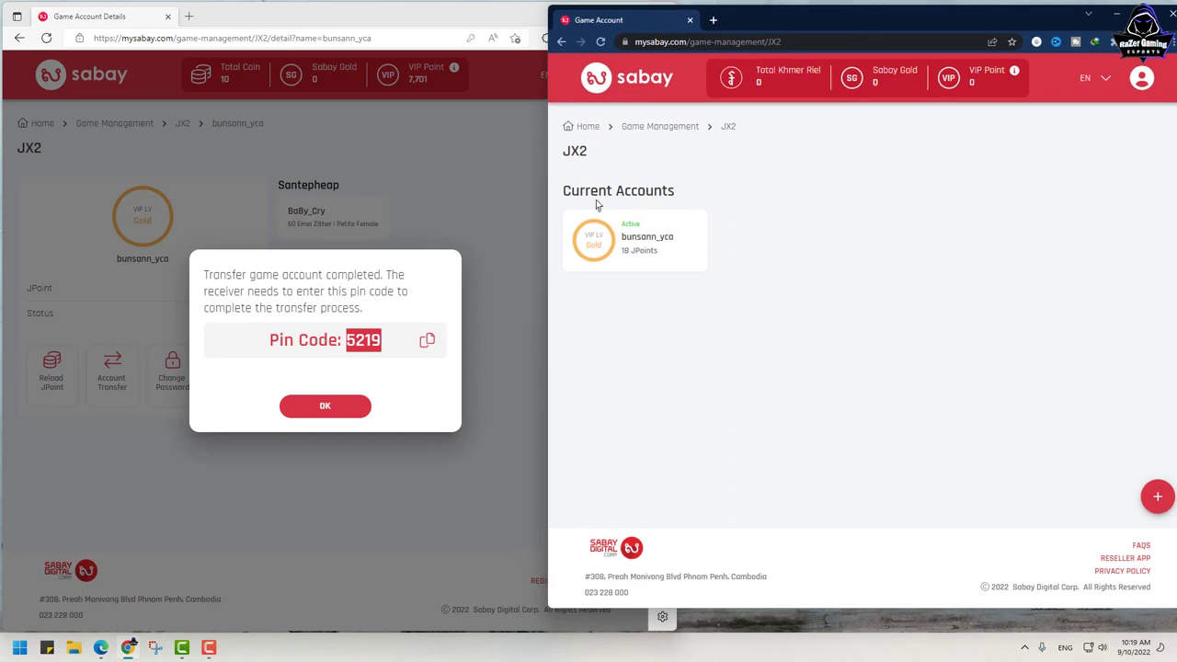
left_click(331, 405)
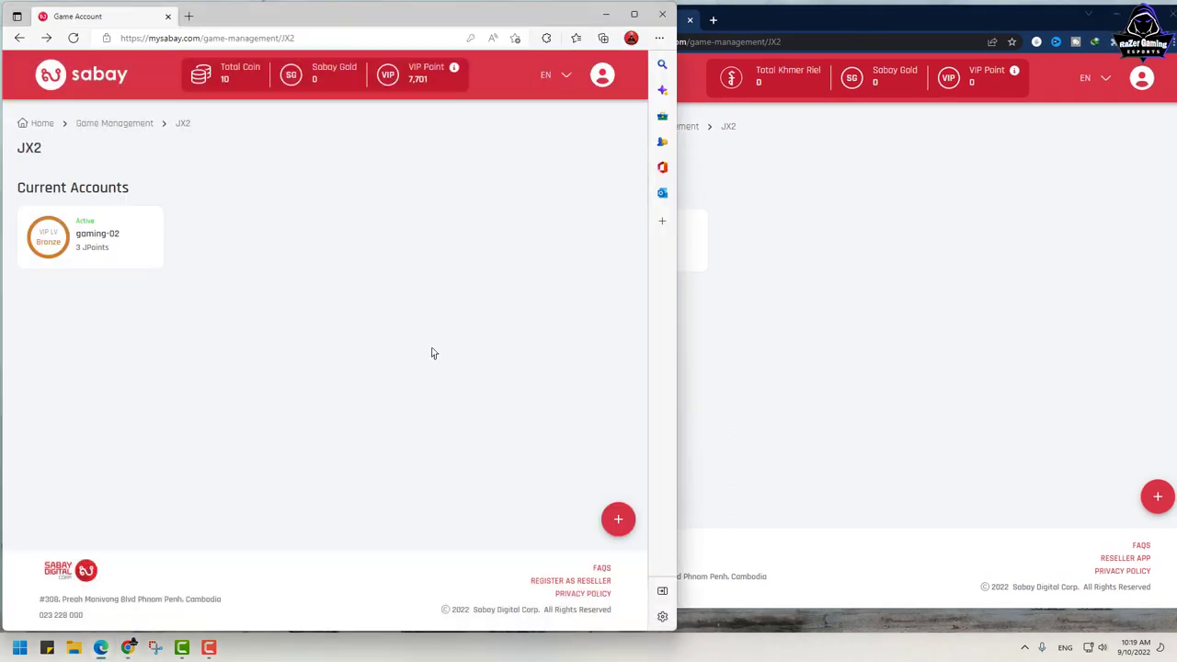
left_click(601, 76)
left_click(556, 114)
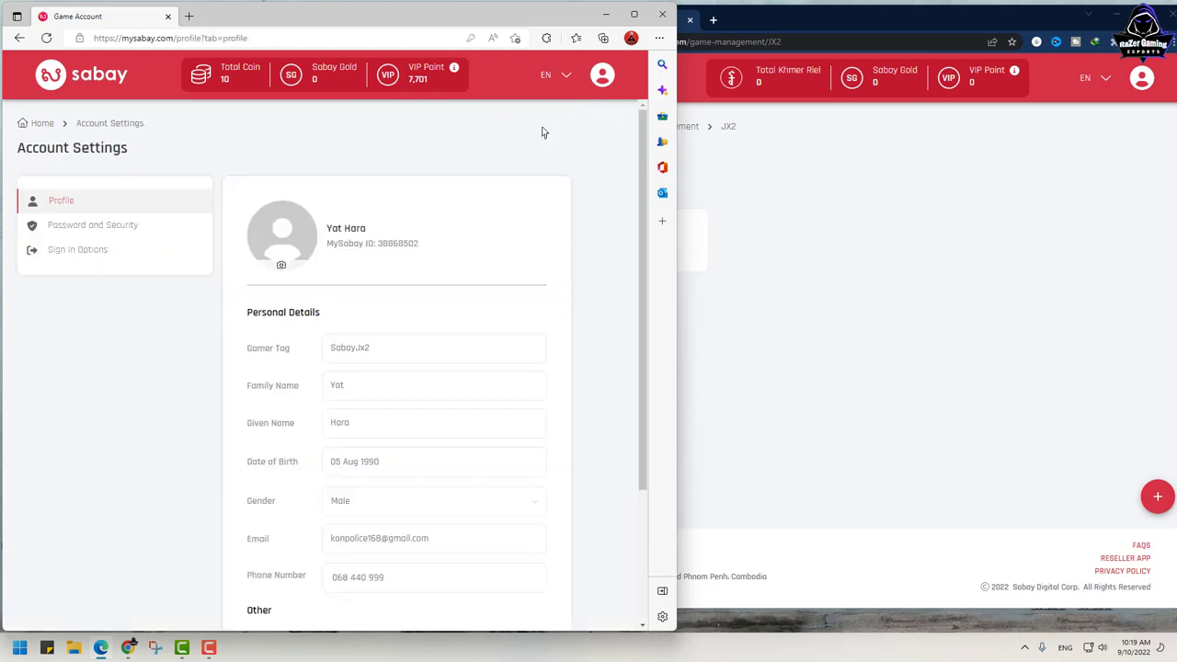
double_click(412, 243)
key("ctrl+c")
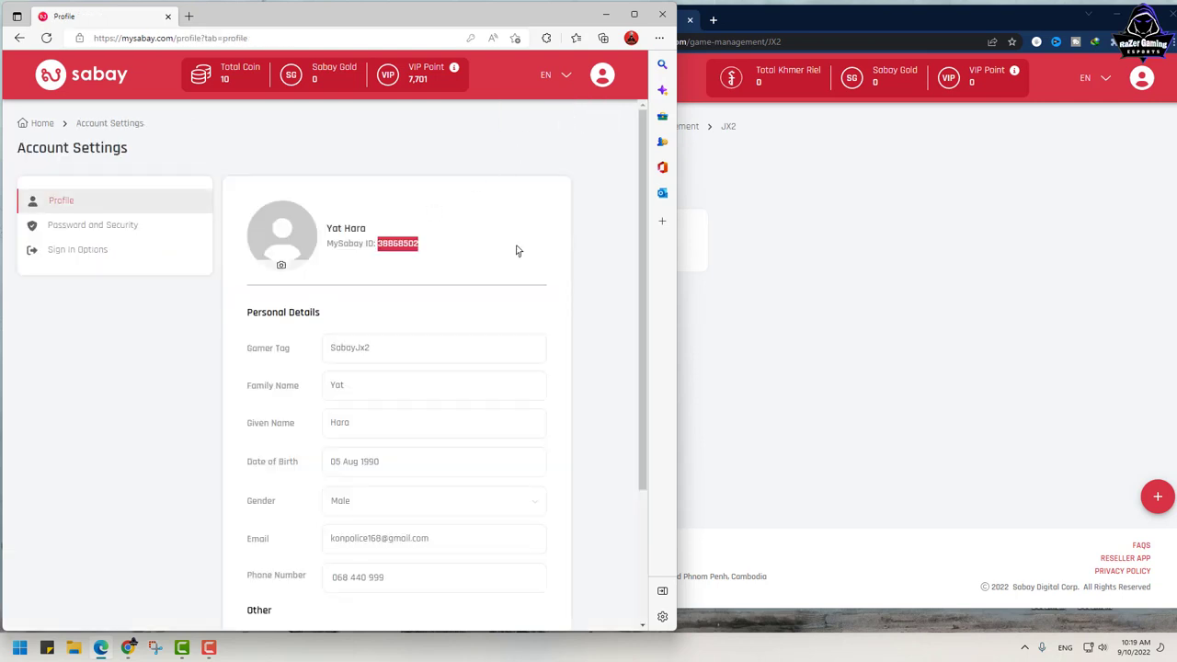
left_click(807, 261)
key("super+Up")
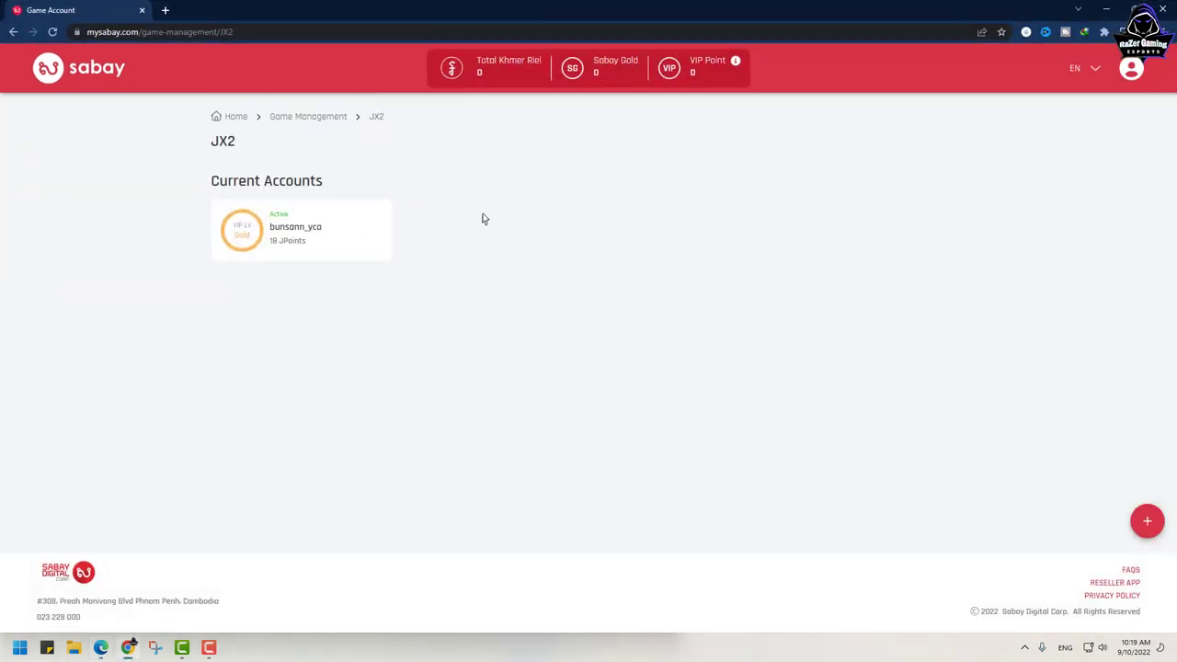
left_click(293, 246)
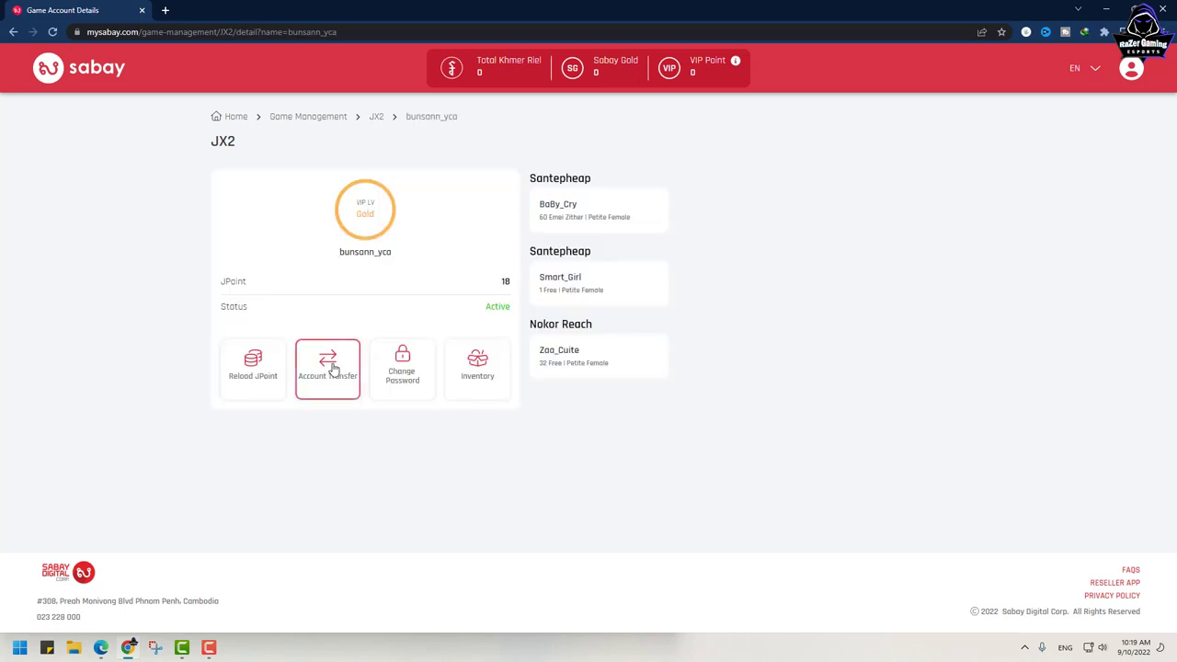
left_click(333, 368)
left_click(573, 309)
key("ctrl+v")
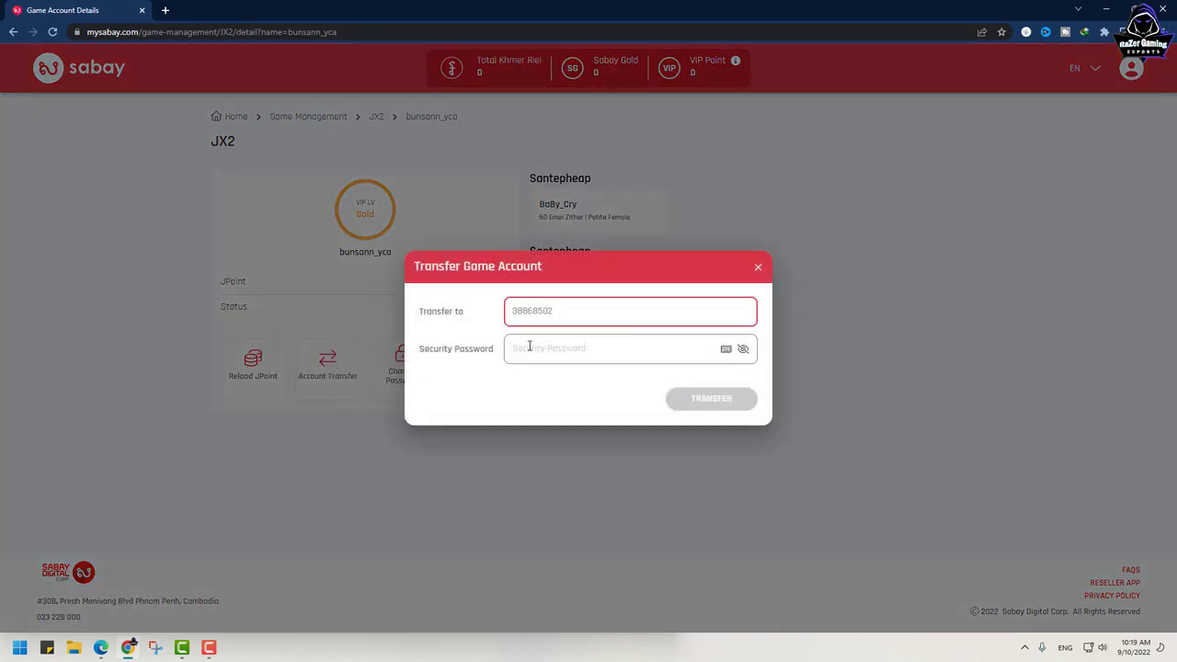
left_click(529, 346)
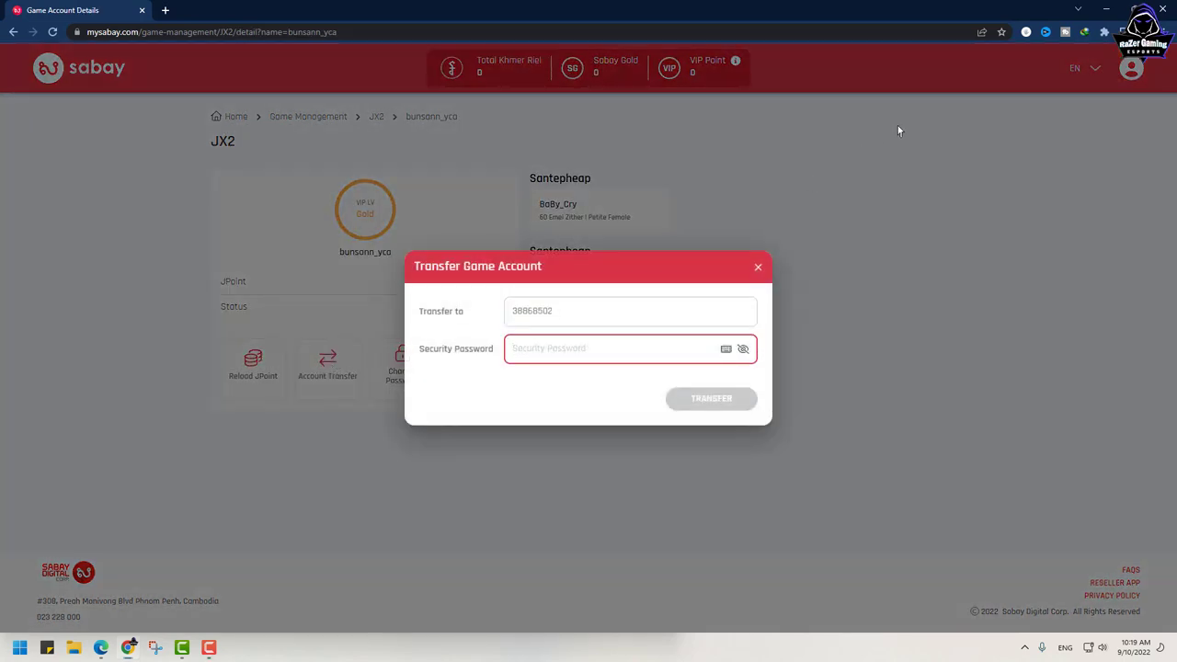
key("ctrl+v")
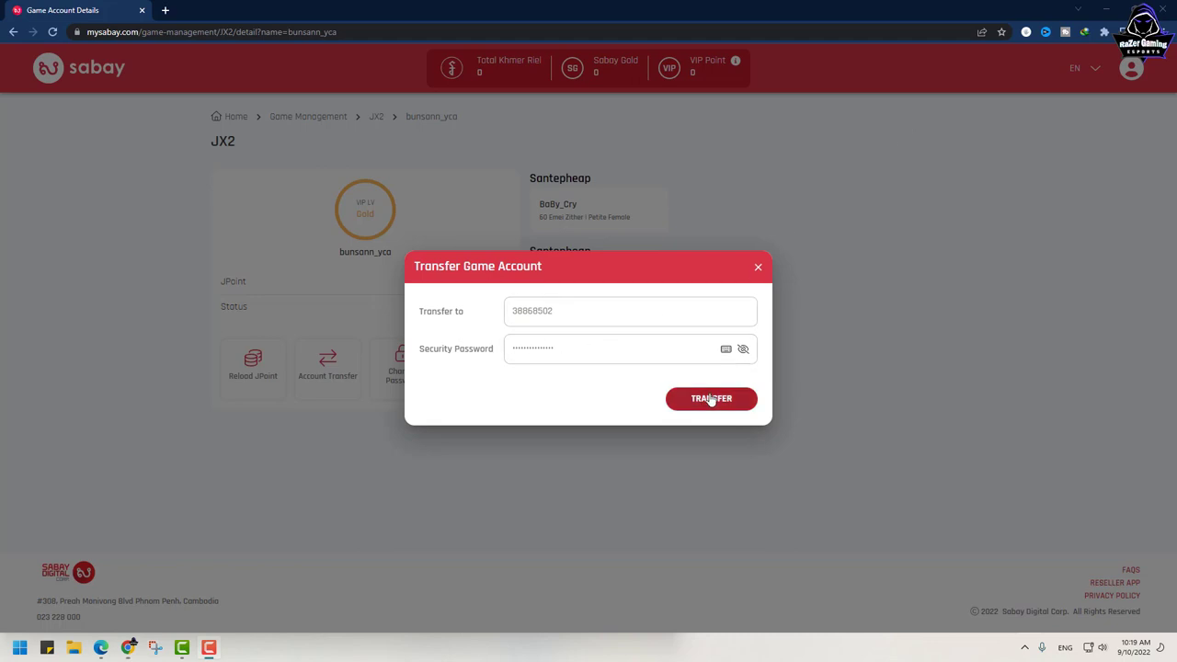
left_click(711, 400)
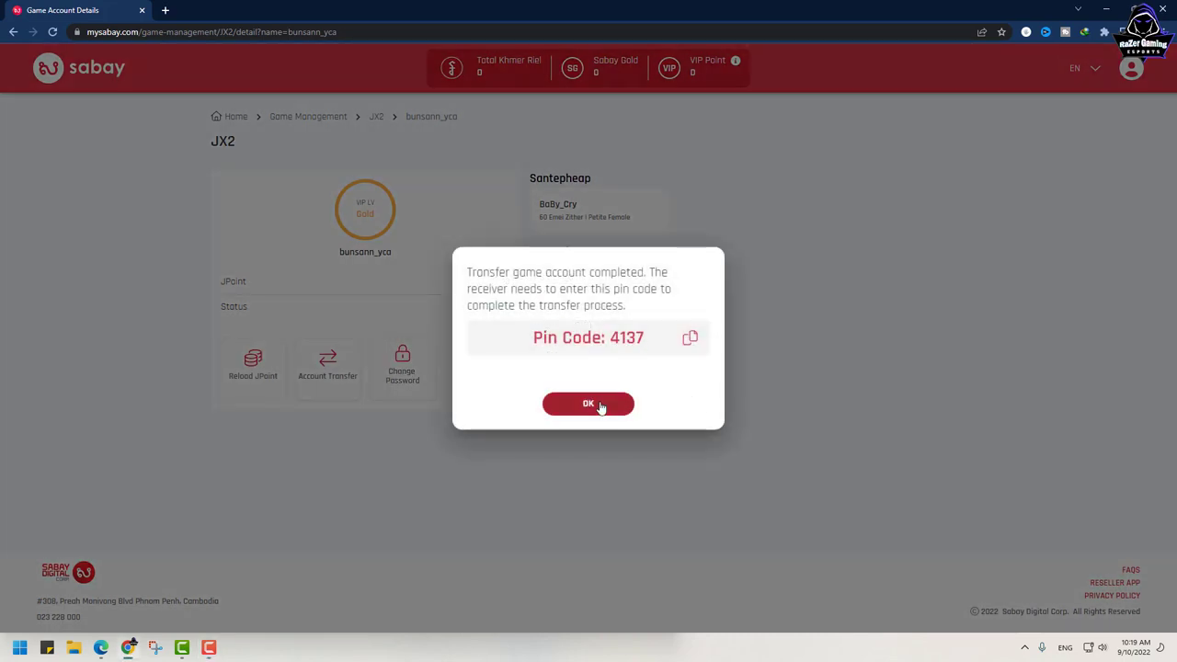
left_click(599, 404)
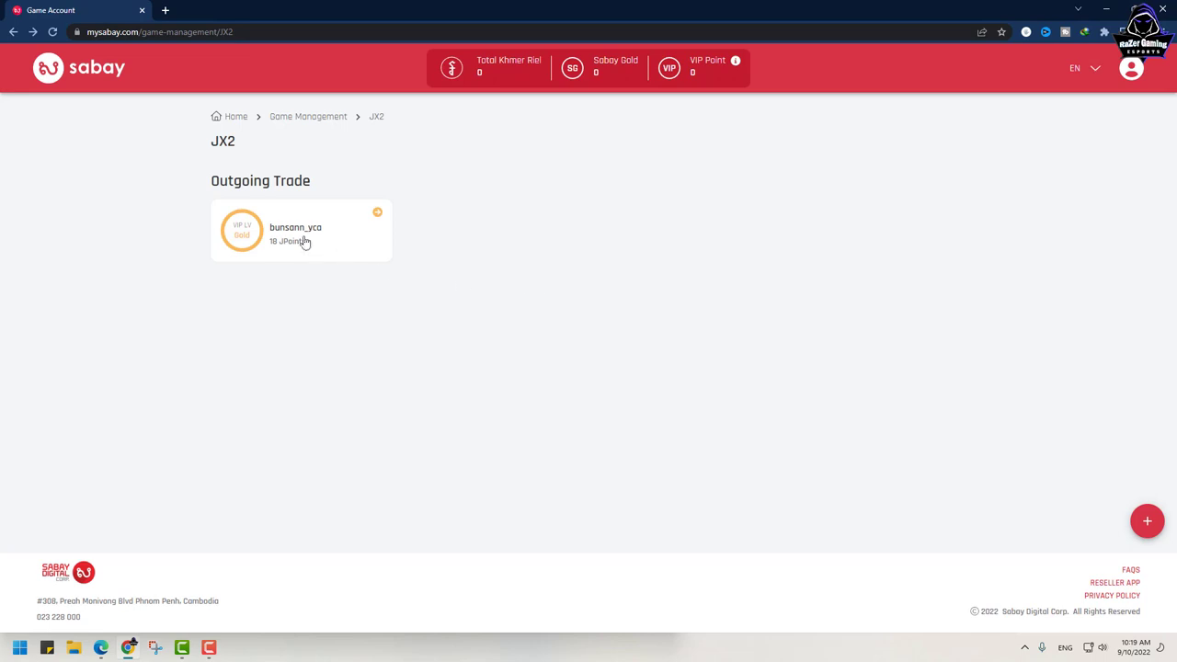
left_click(300, 238)
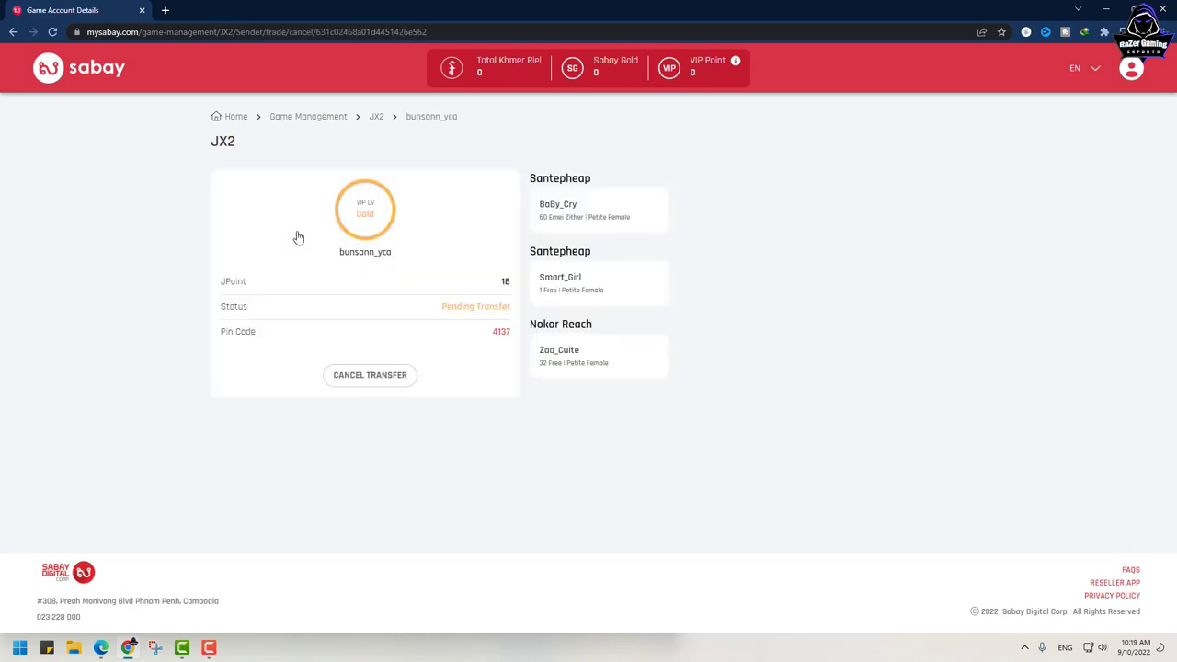
left_click(376, 378)
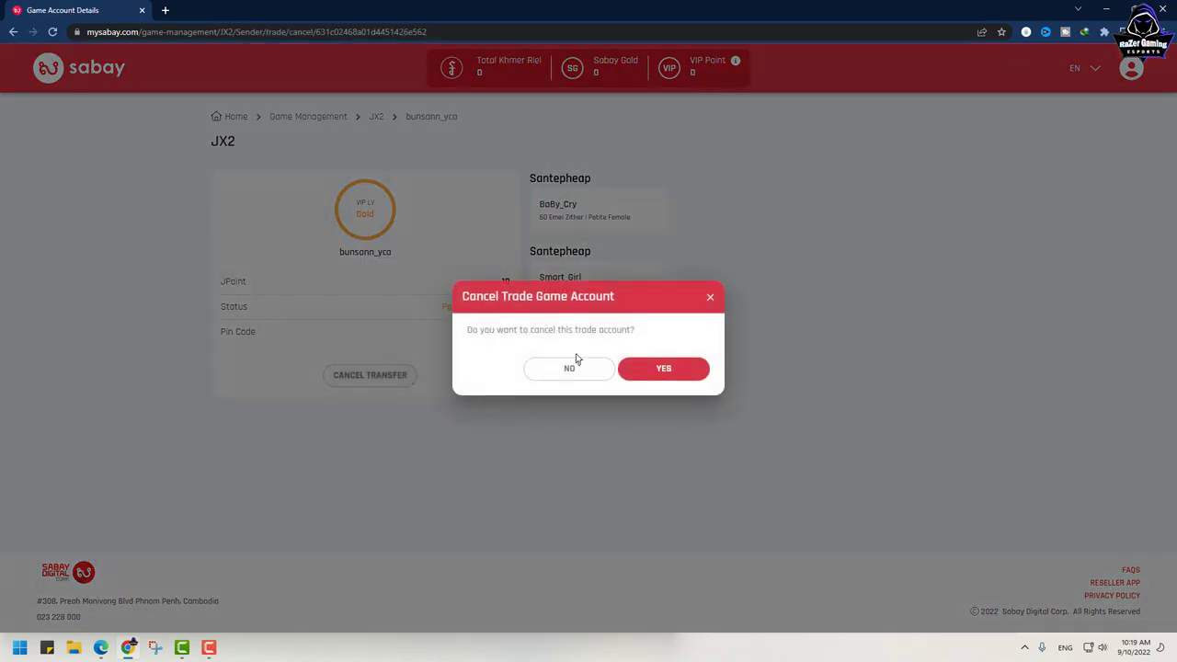
left_click(662, 369)
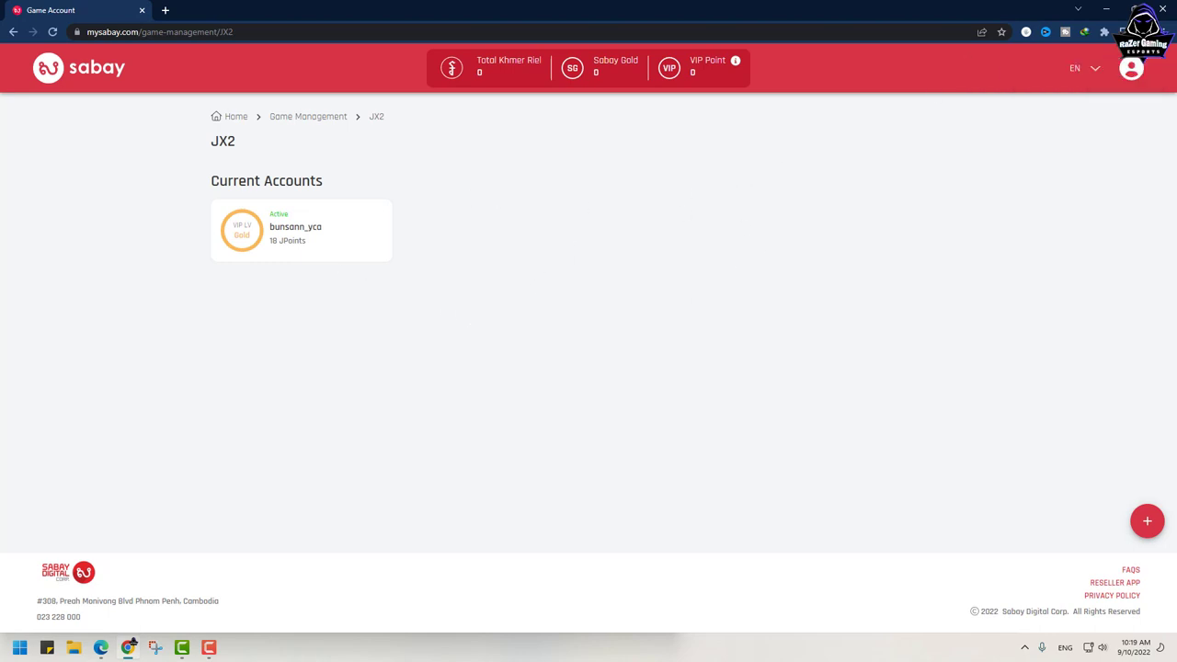
left_click(1106, 9)
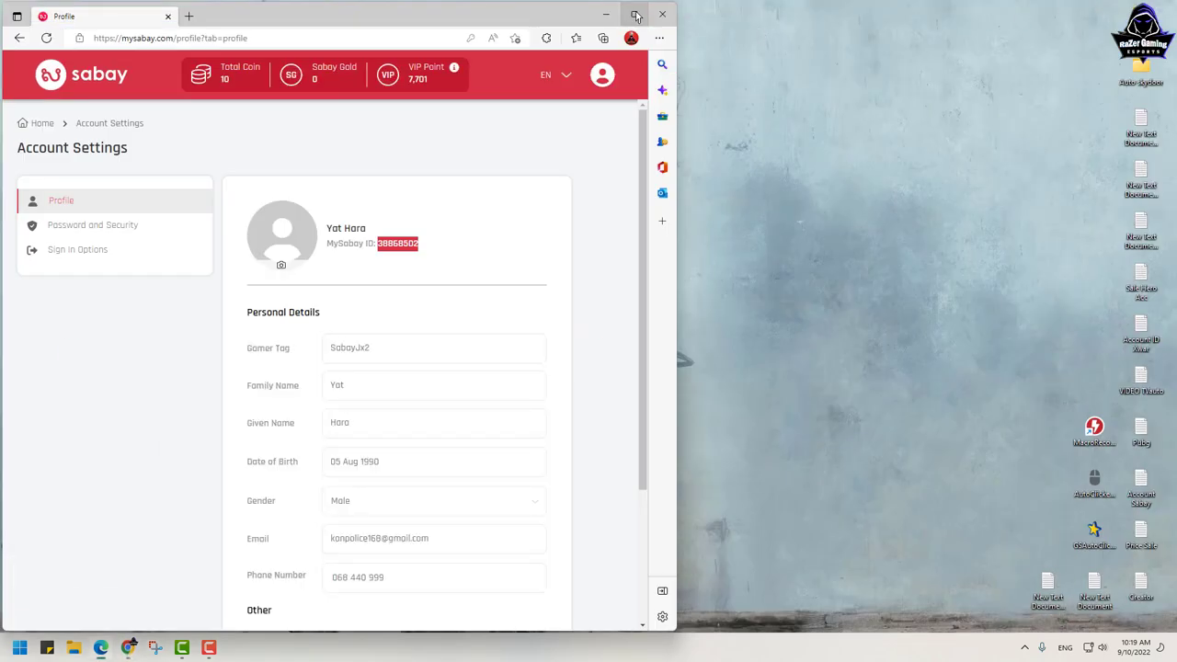
Step: Open the original account's Password and Security settings and select the listed phone number
left_click(635, 15)
left_click(295, 222)
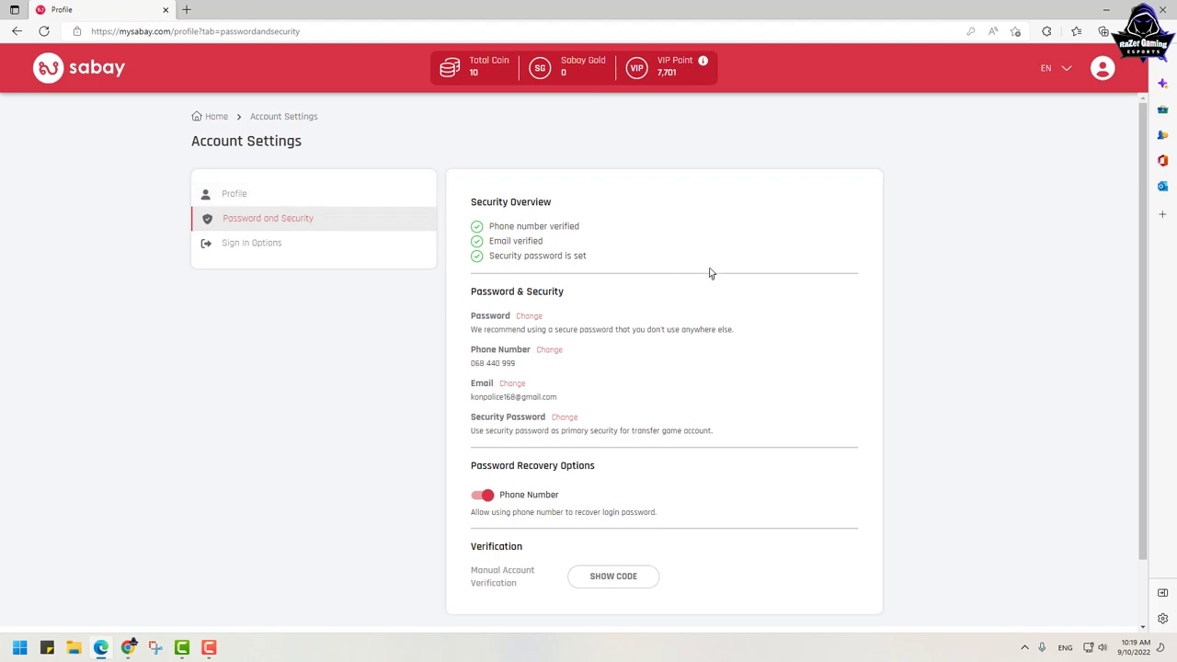
left_click_drag(519, 365, 480, 338)
Step: Start a phone number change, try its fields, then close the dialog without submitting
left_click(550, 352)
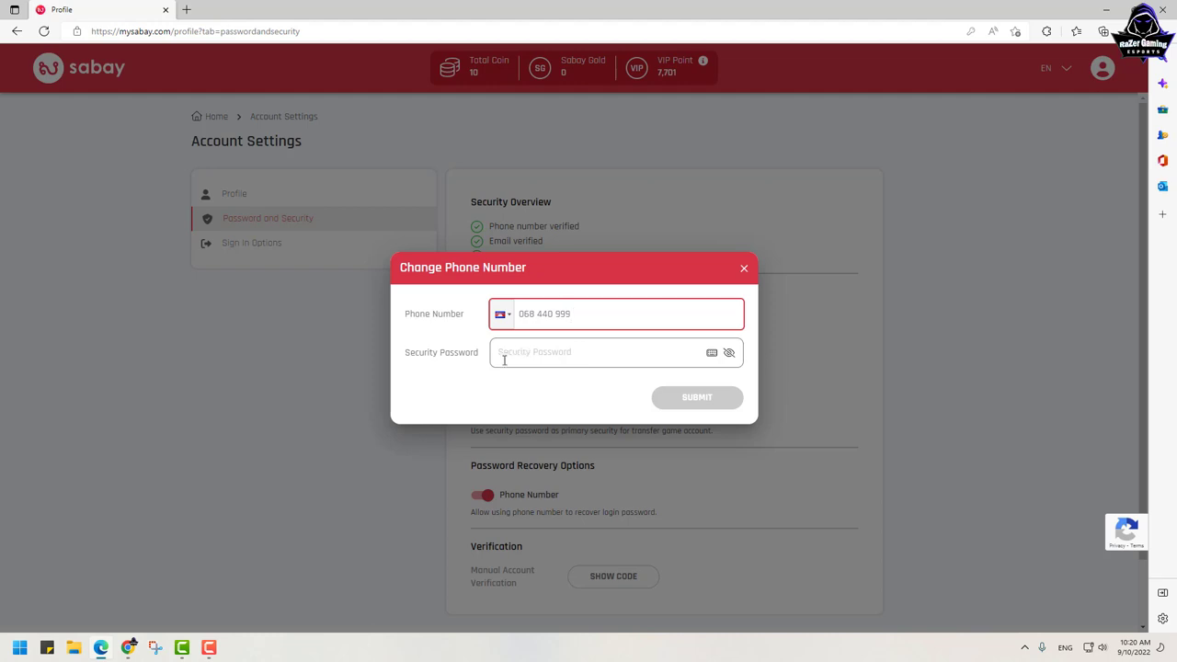
left_click(599, 354)
left_click(449, 369)
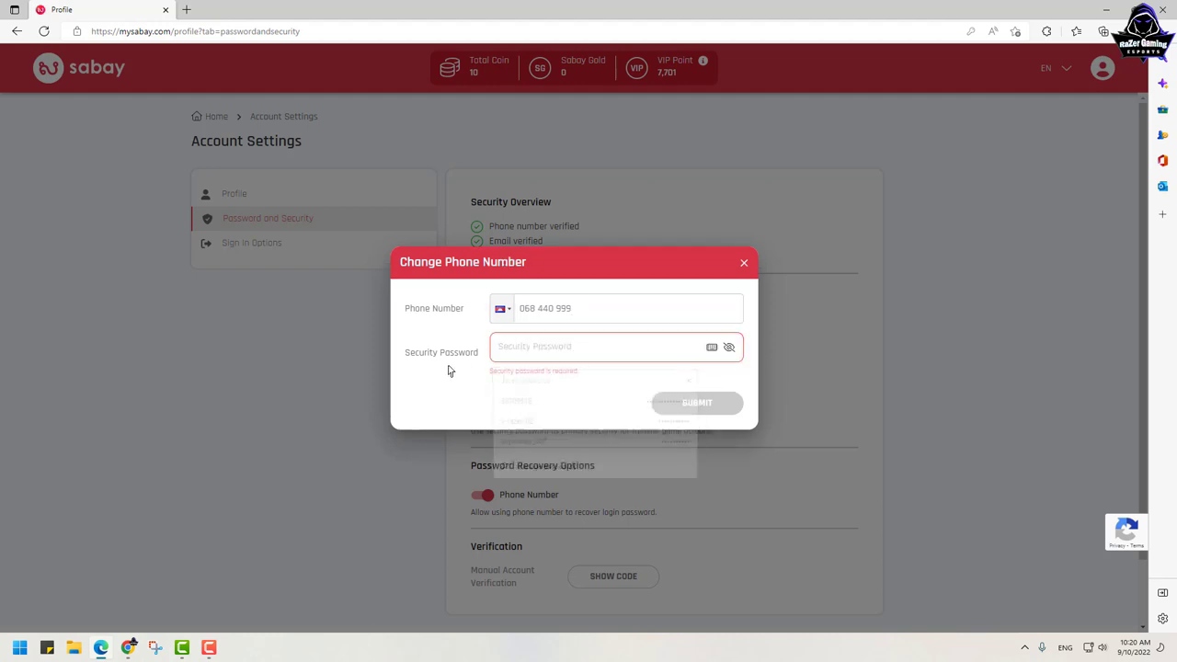
left_click(539, 324)
left_click(534, 344)
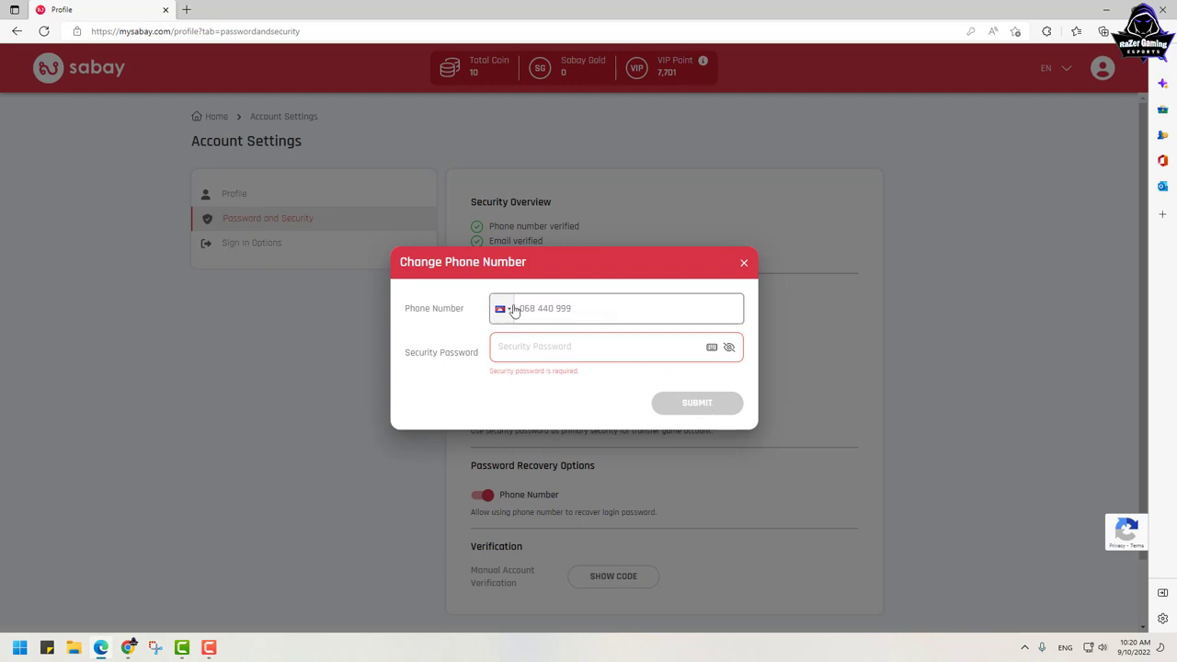
left_click(515, 308)
left_click(501, 363)
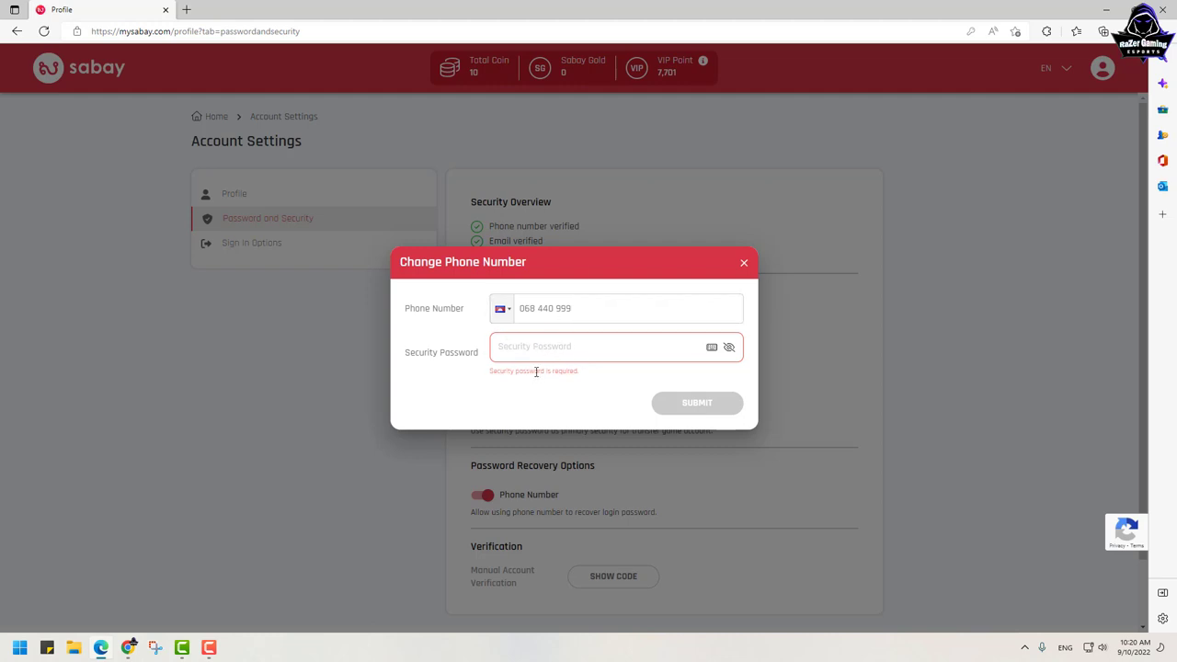
left_click(745, 265)
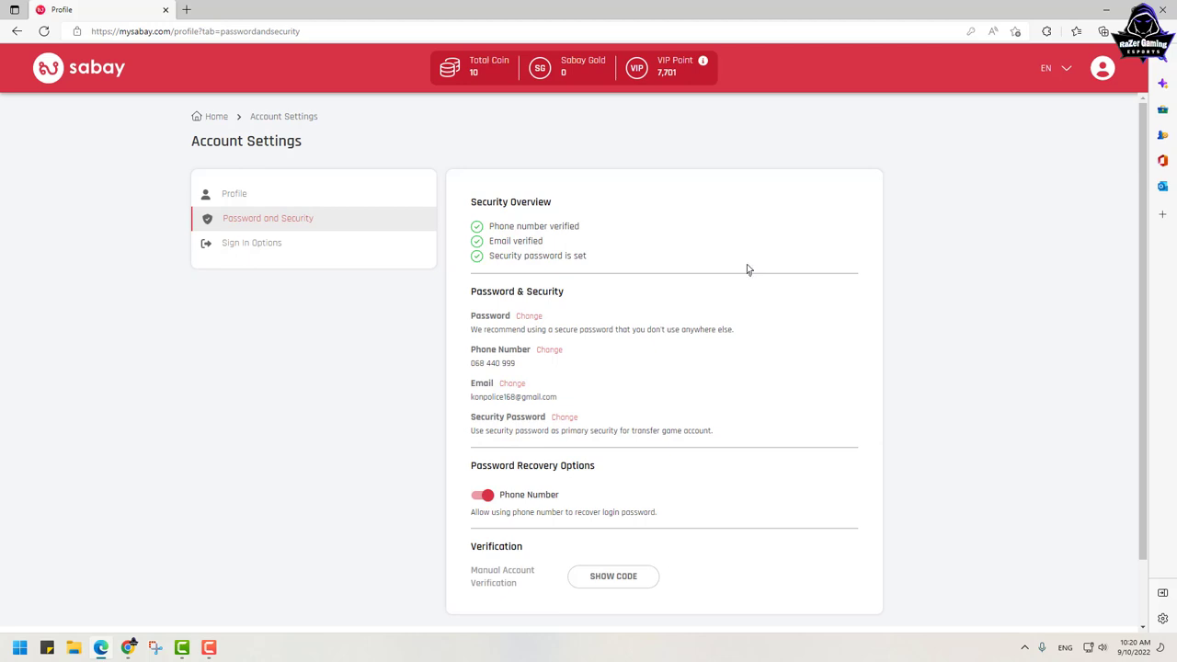
left_click(513, 384)
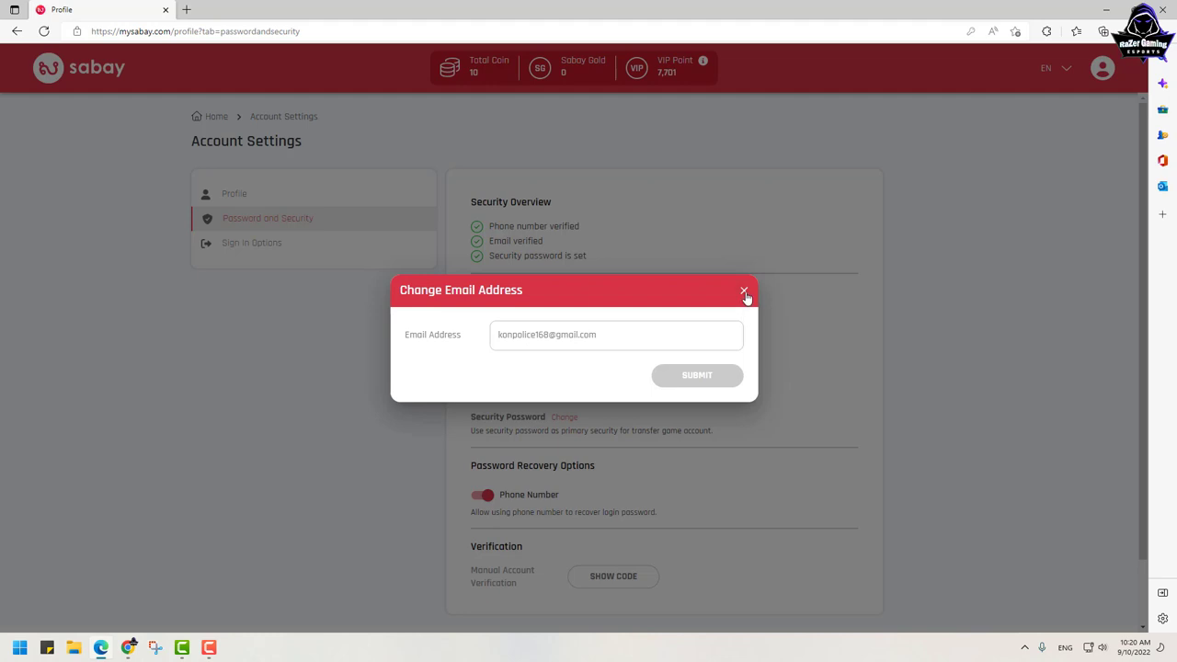
left_click(744, 292)
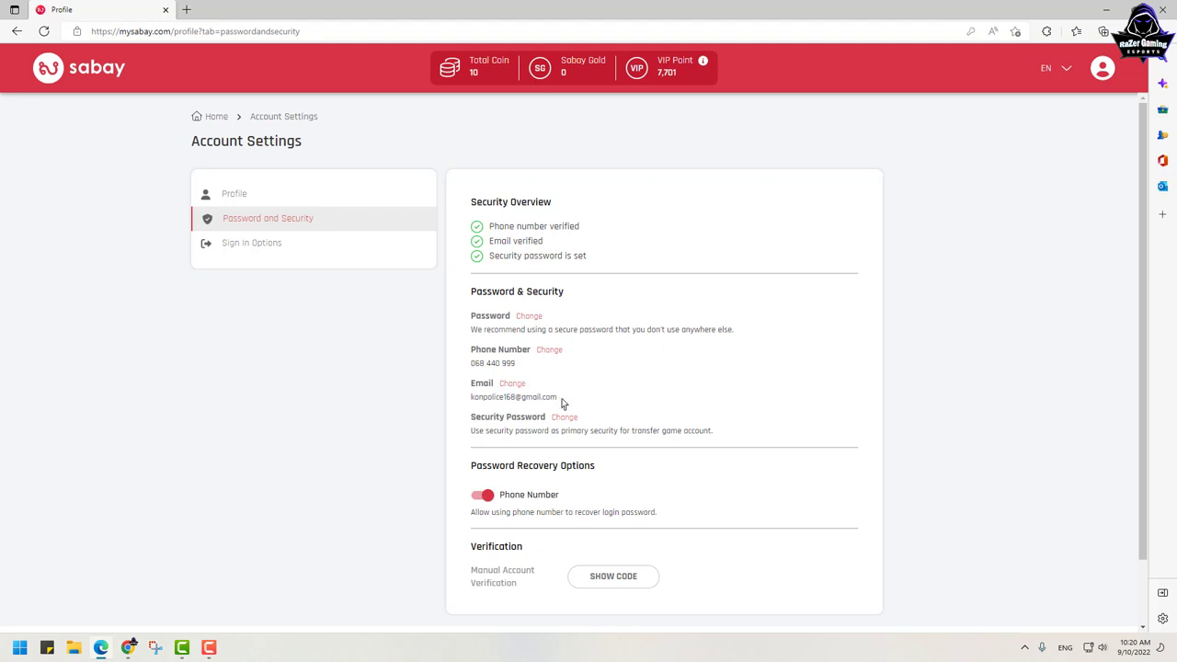
left_click_drag(563, 403, 466, 406)
left_click(528, 370)
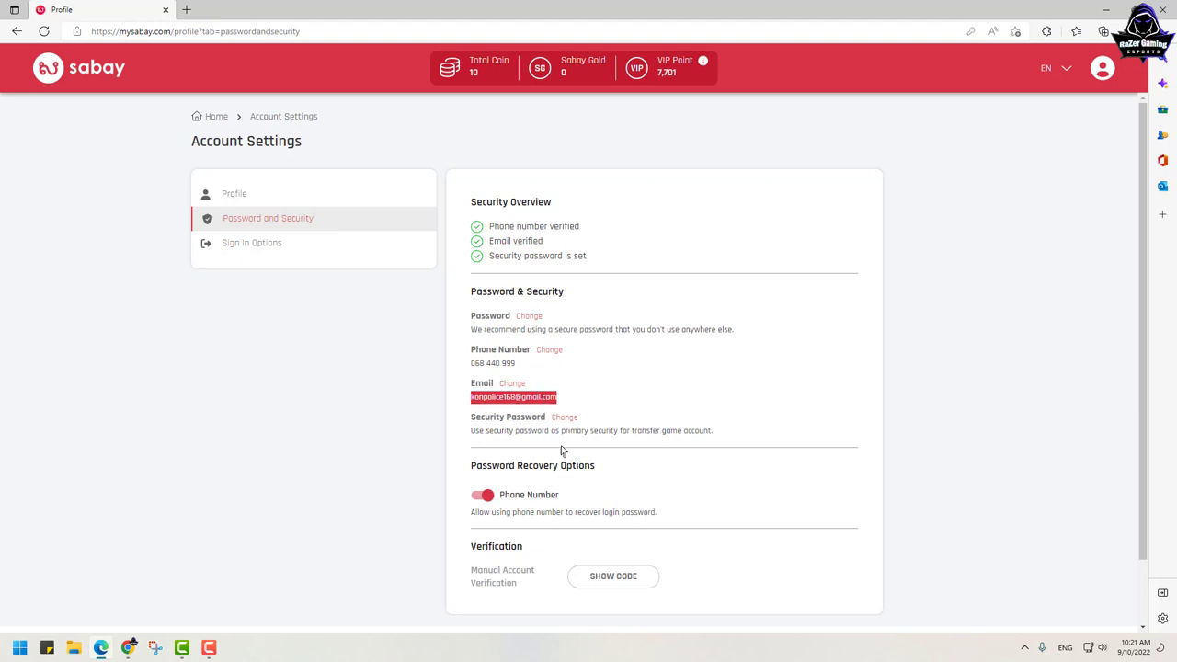
left_click(581, 391)
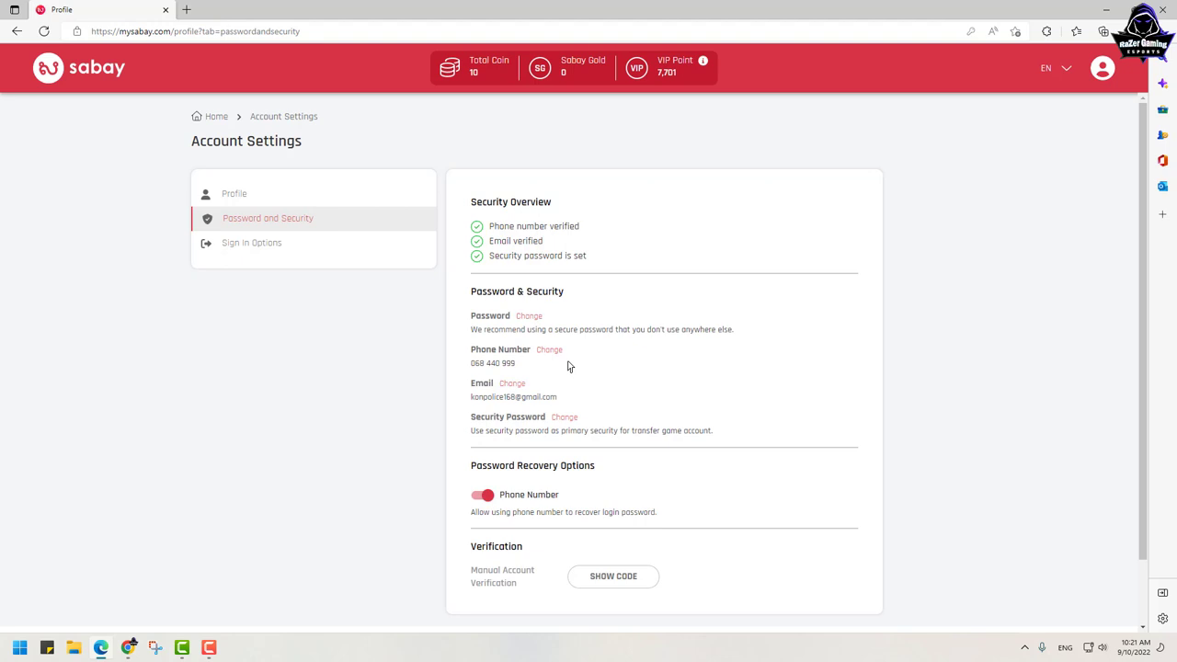
scroll(567, 366, "down", 1)
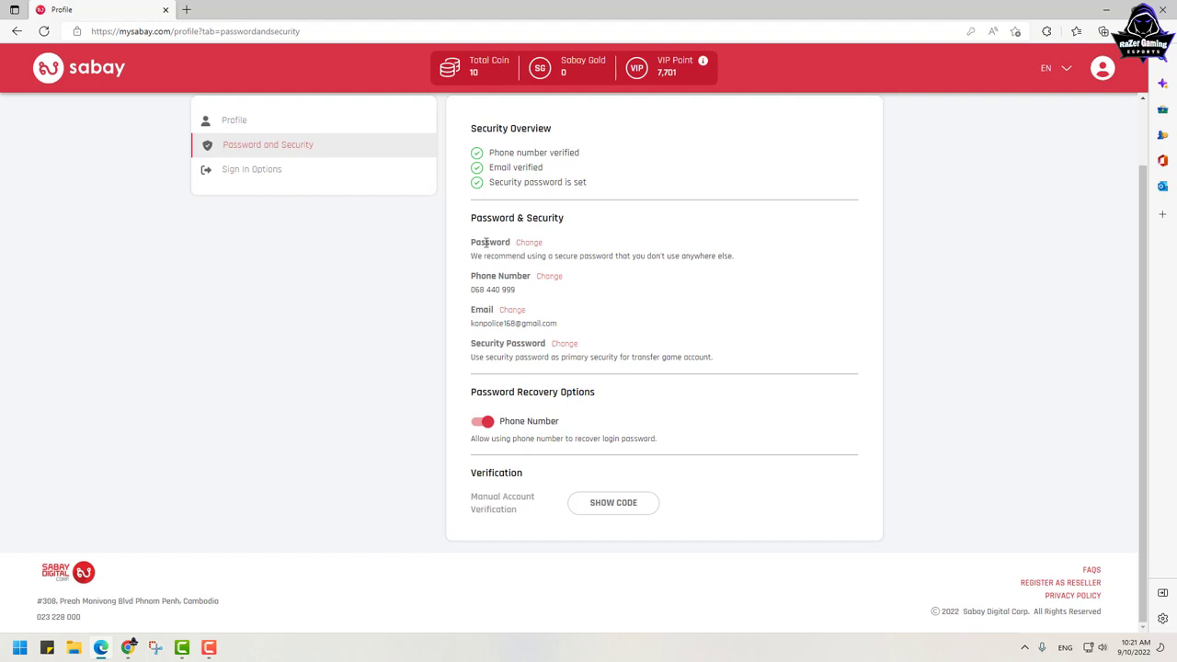
Step: Highlight the Password and Security Password rows, then switch to the Profile section
left_click_drag(467, 246, 549, 244)
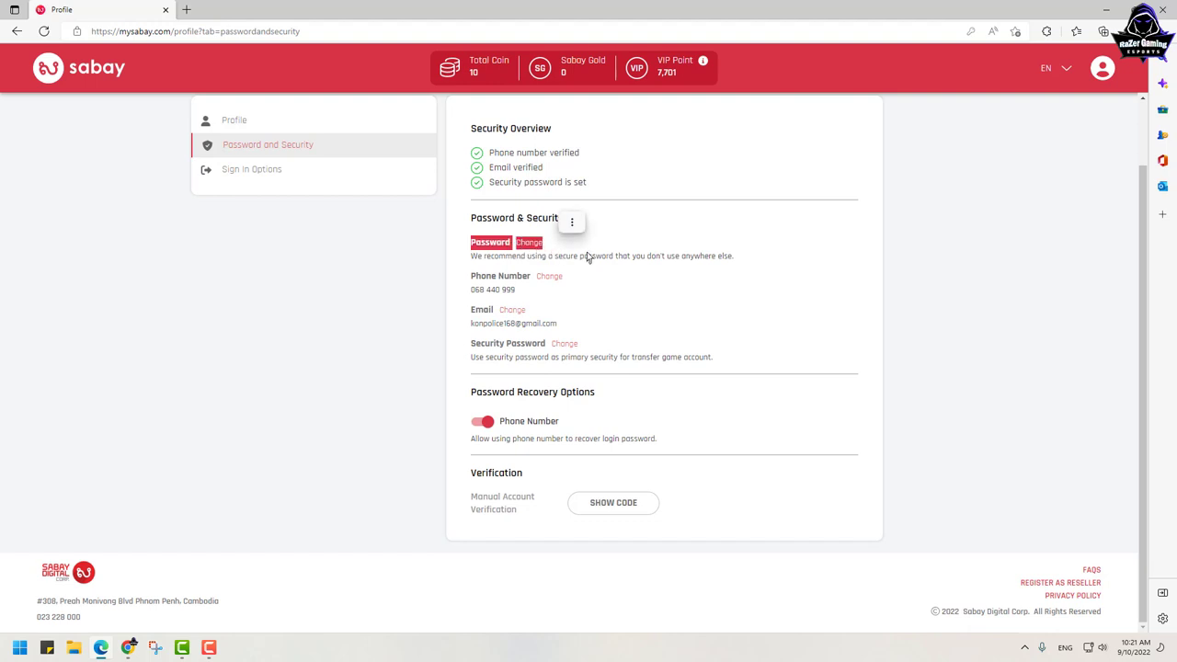
left_click(477, 247)
left_click_drag(470, 244, 549, 244)
left_click_drag(471, 352, 720, 360)
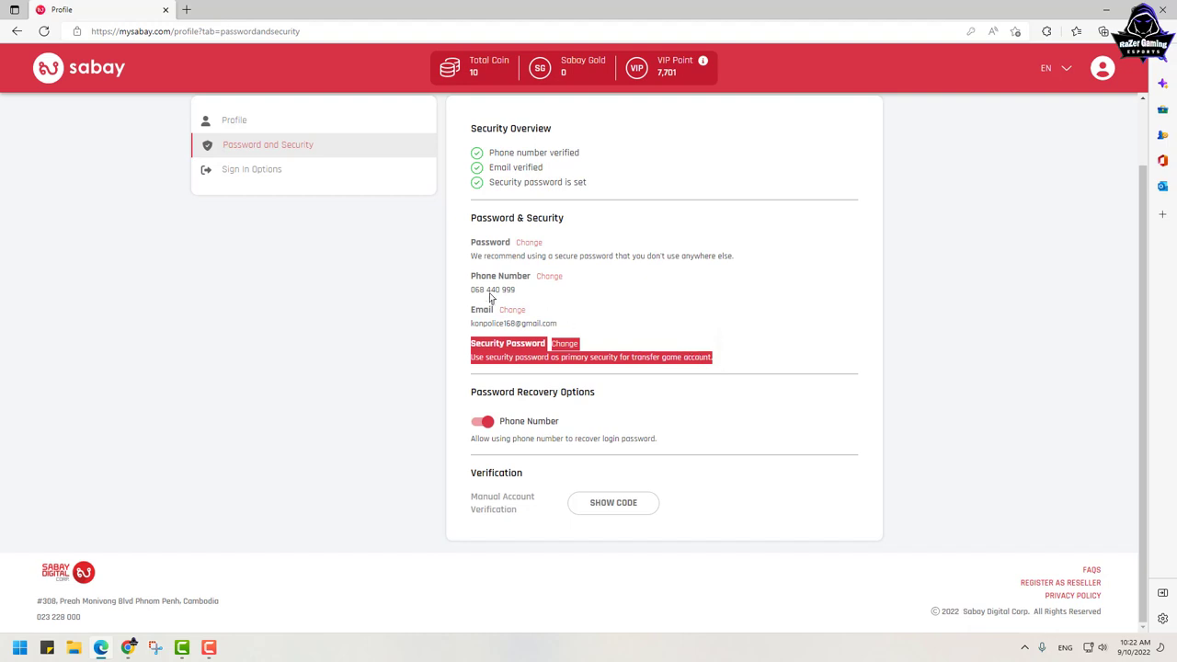
left_click(255, 120)
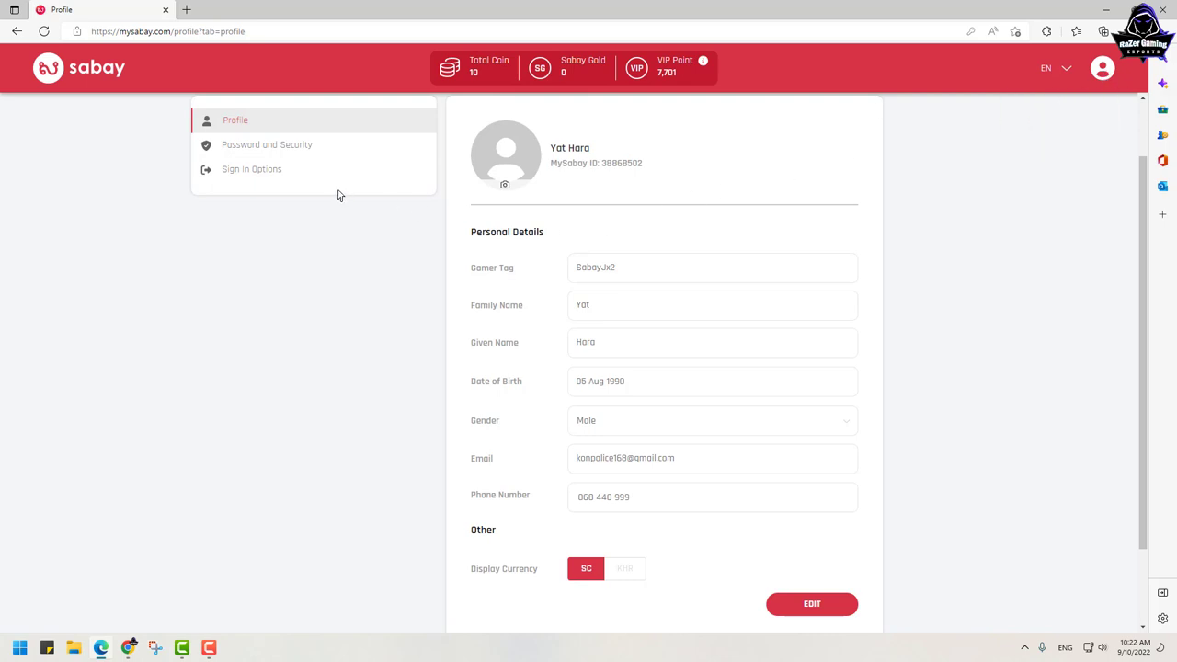
Step: Navigate from the home dashboard through Game Management to the JX2 game accounts page
left_click(99, 84)
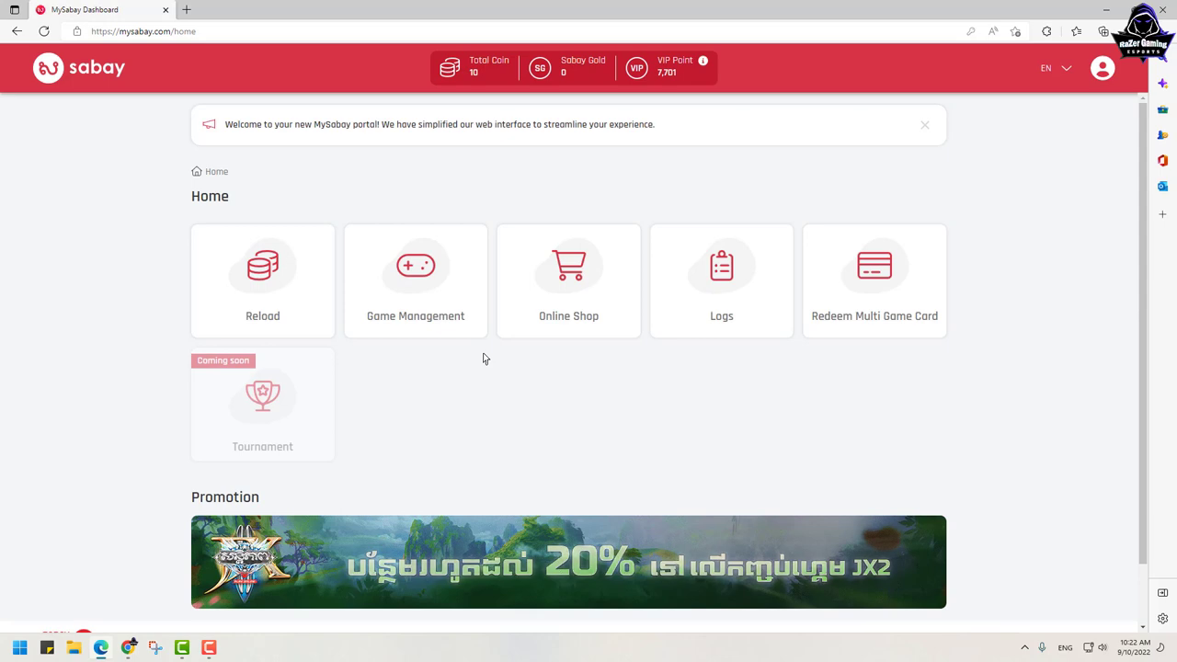
left_click(433, 297)
left_click(431, 295)
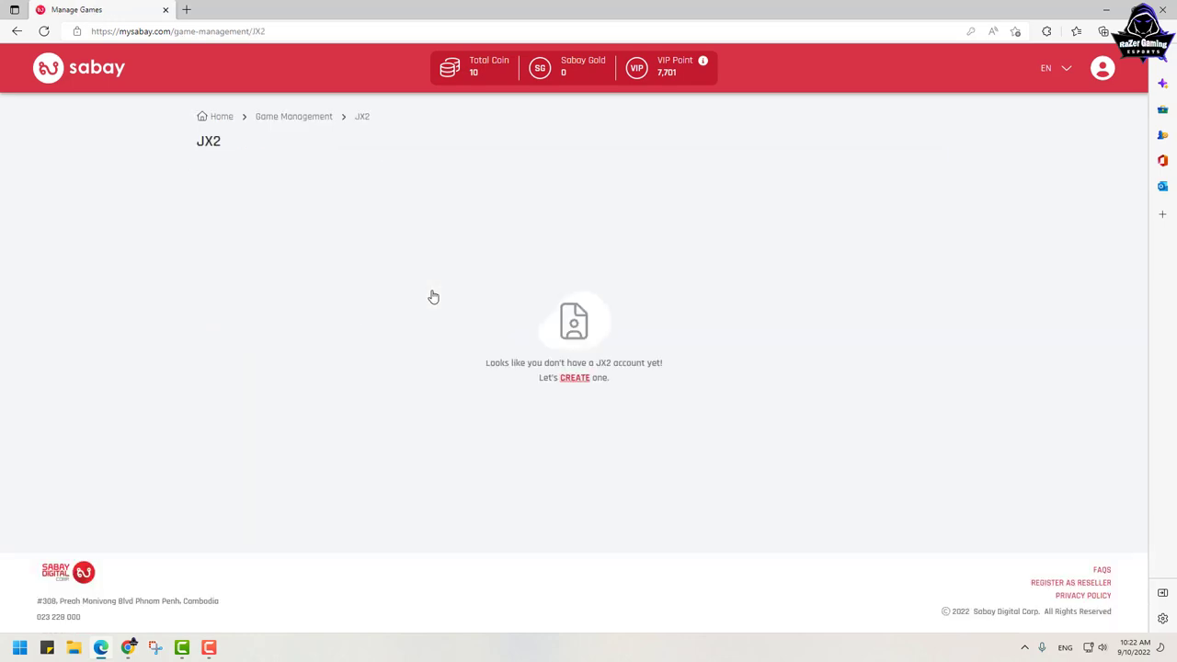
left_click(220, 117)
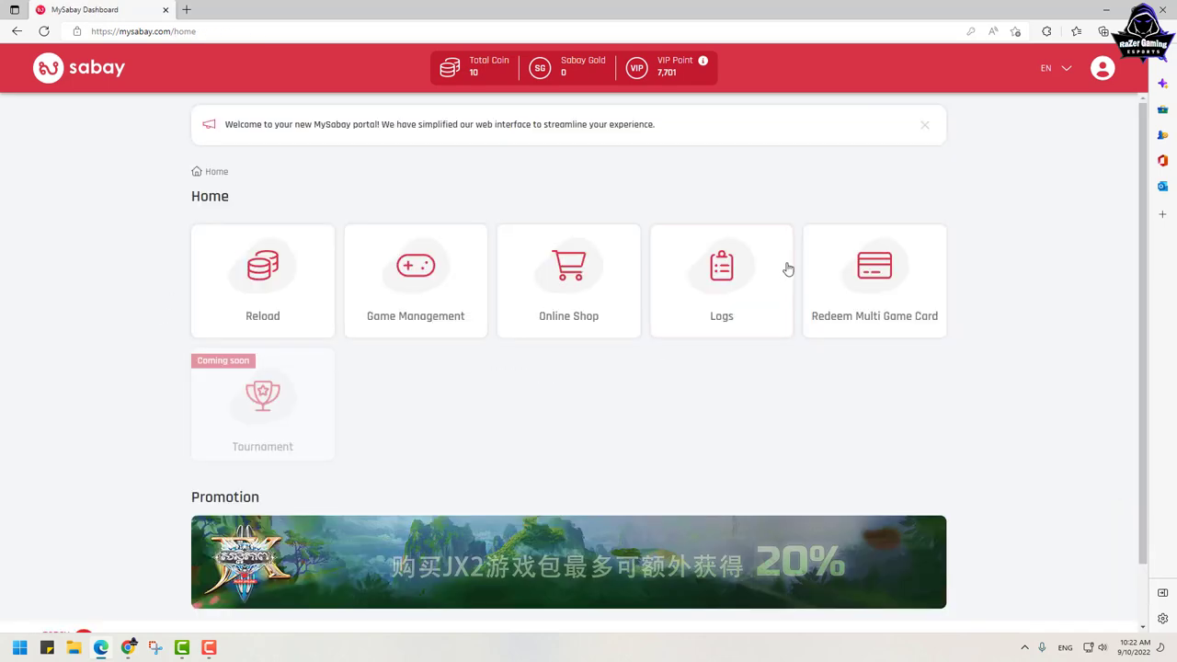
left_click(435, 291)
left_click(338, 308)
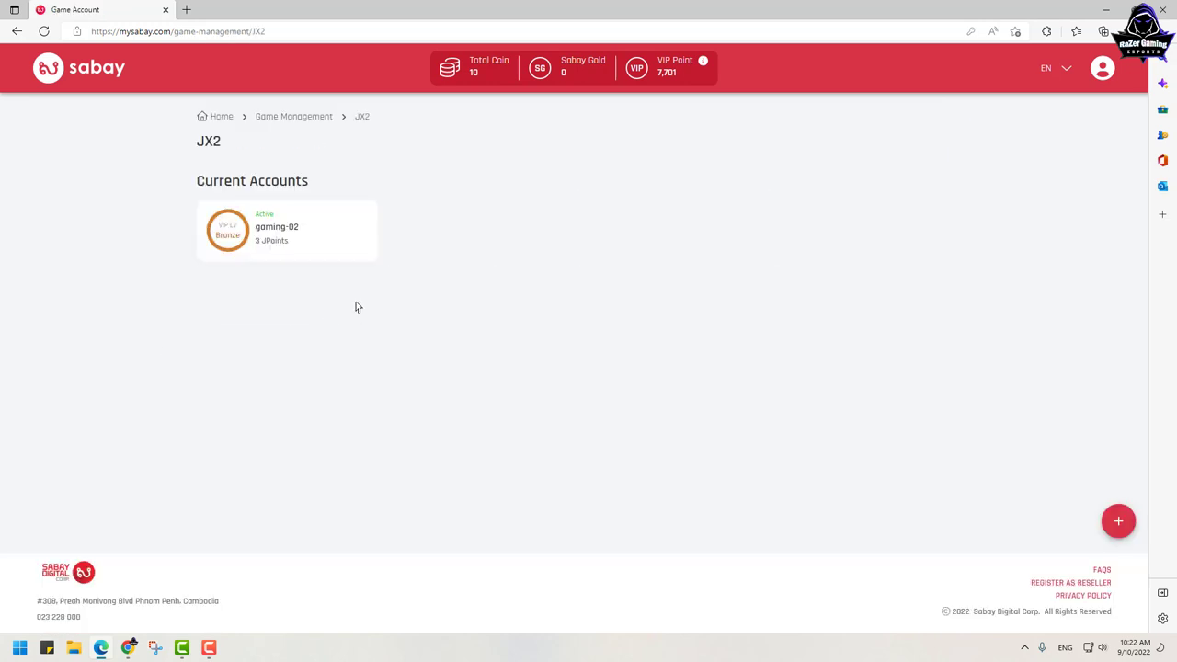
Step: Open the JX2 account to browse its character list, then return via breadcrumbs to Home
left_click(259, 243)
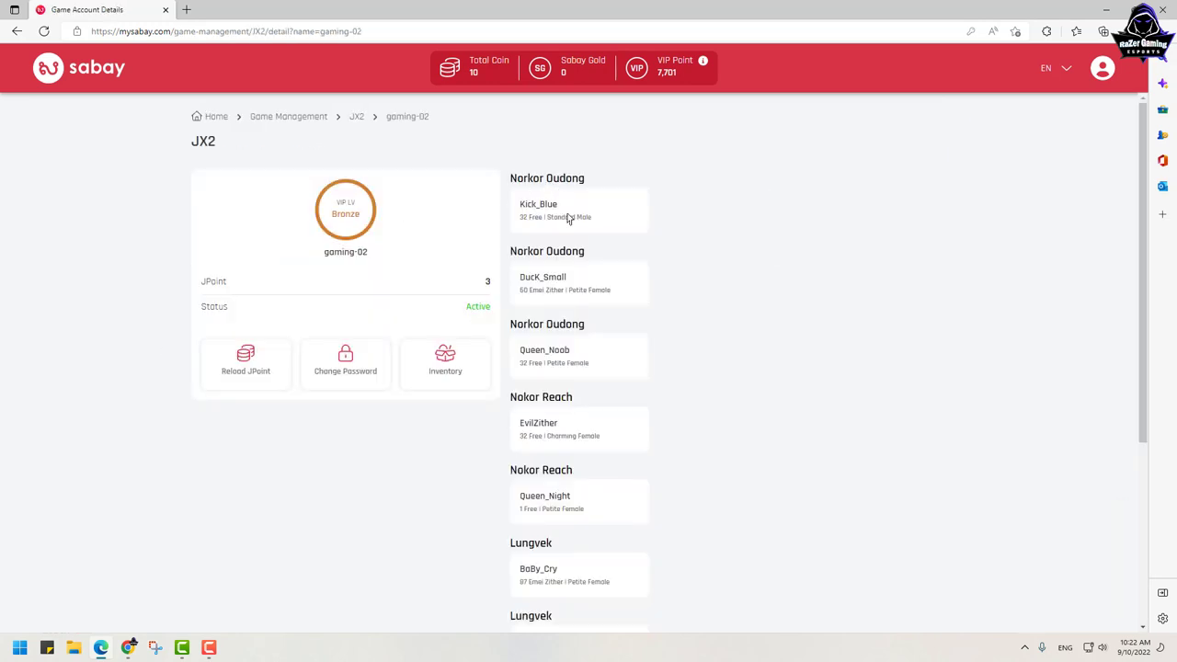
scroll(583, 373, "down", 4)
scroll(590, 384, "up", 4)
scroll(590, 384, "down", 4)
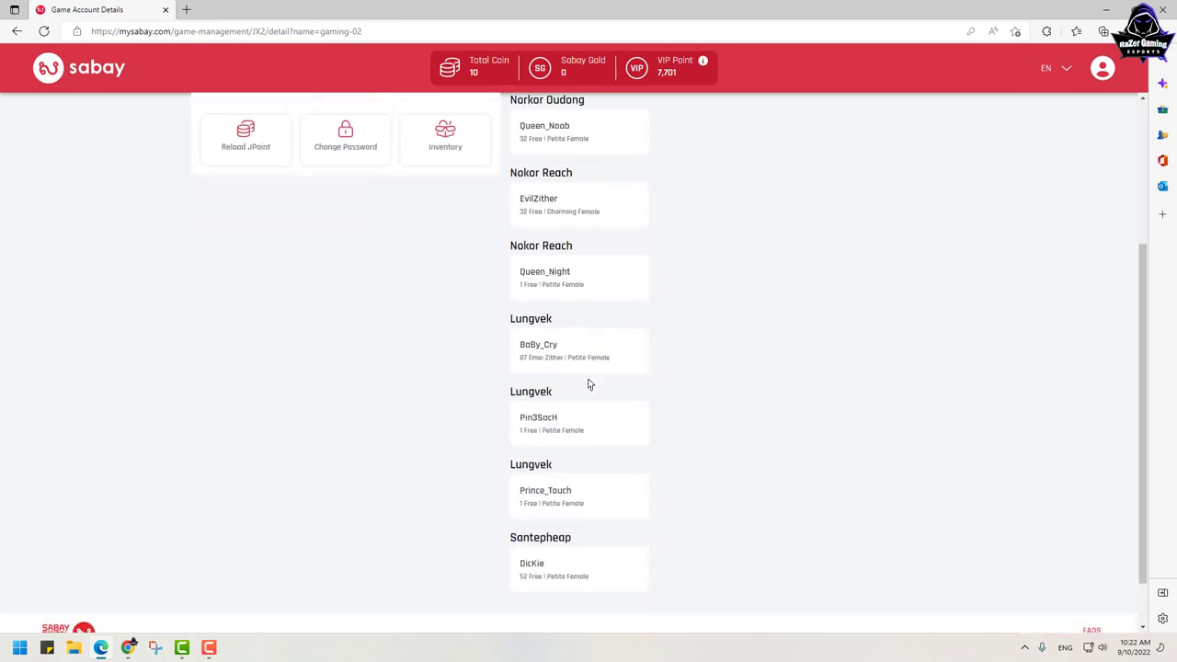
scroll(589, 385, "up", 3)
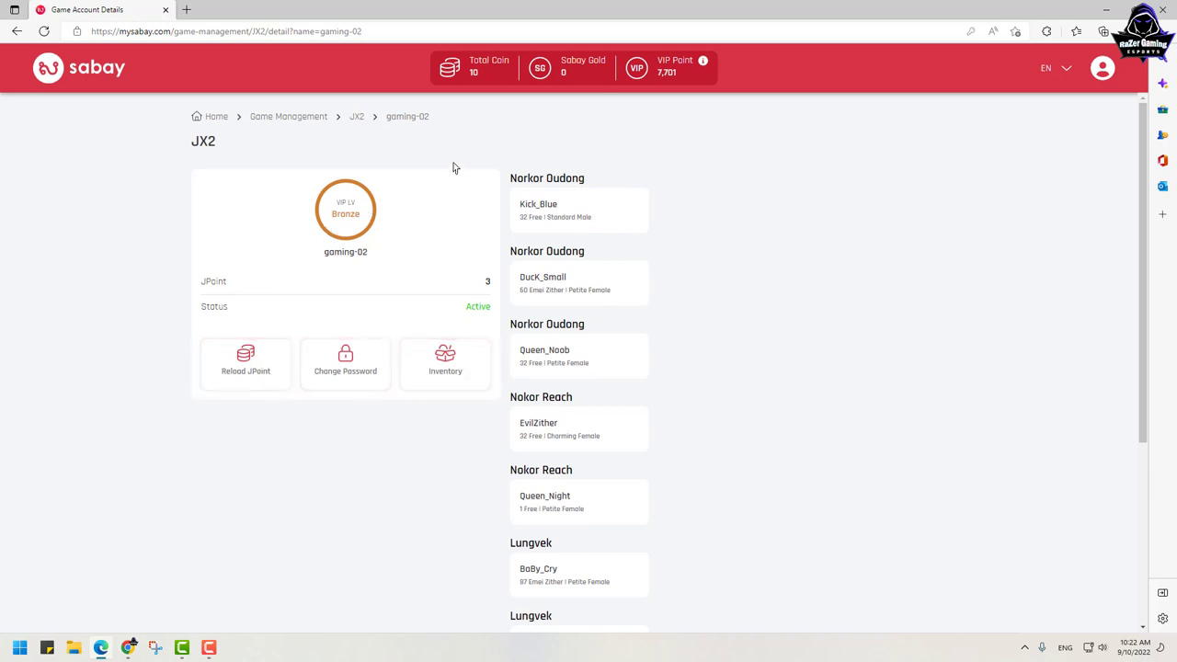
left_click(288, 117)
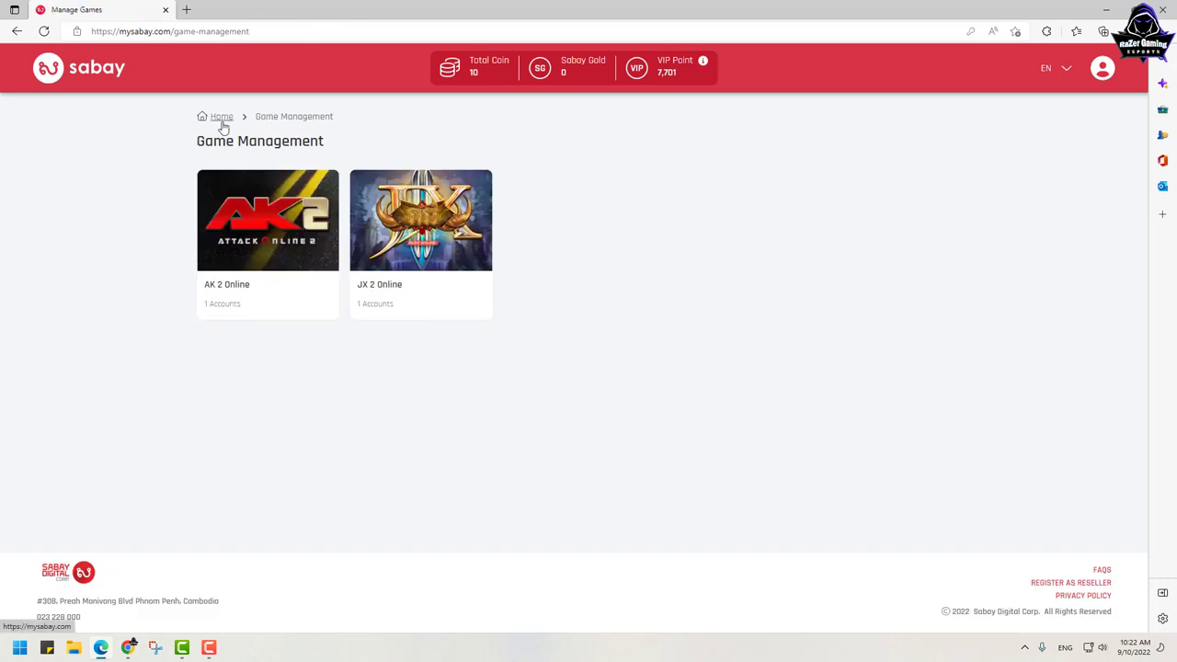
left_click(222, 117)
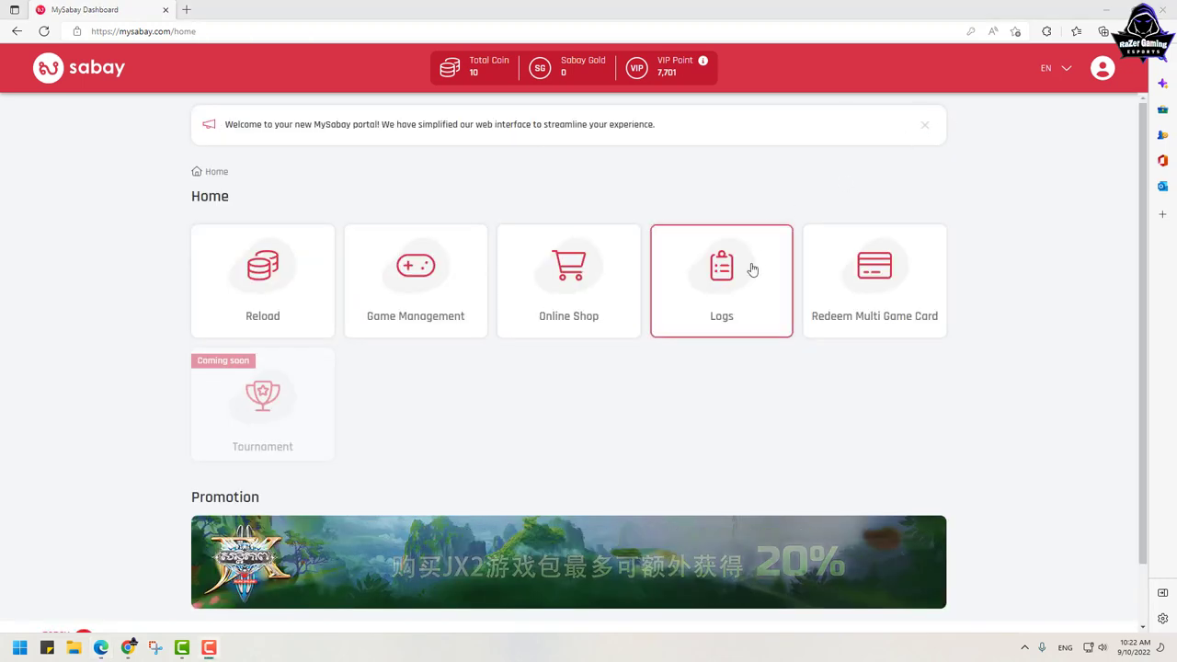
Step: Go to the Online Shop's Game Bundle section, dismissing both introduction tips
left_click(563, 321)
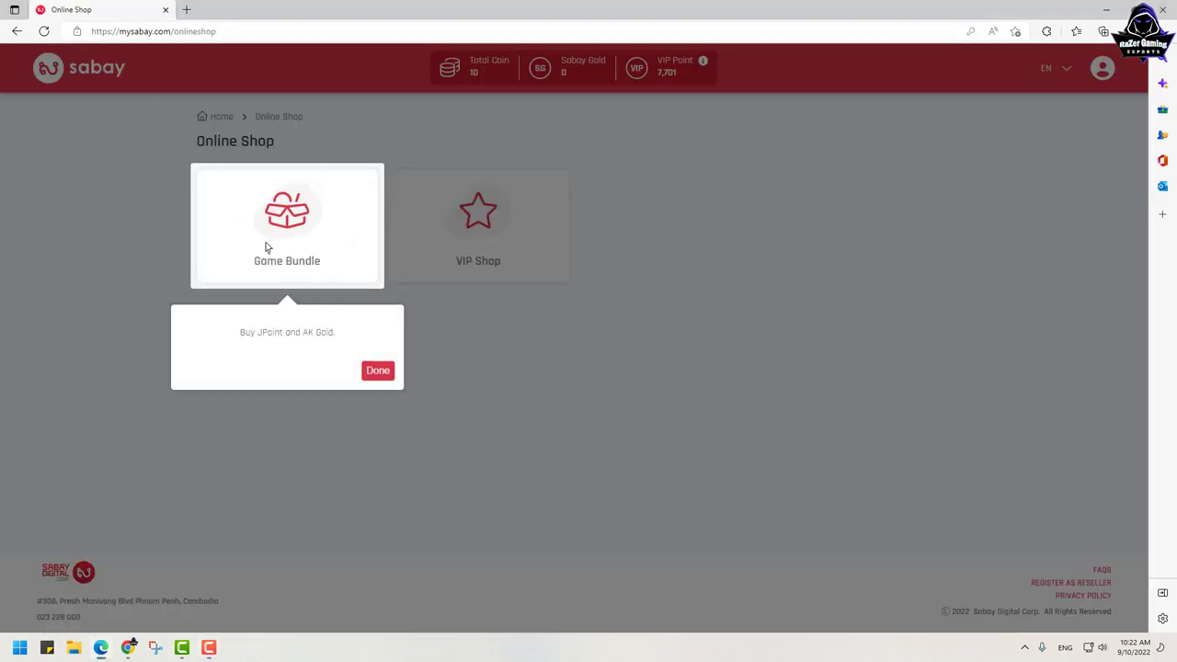
left_click(378, 371)
left_click(287, 230)
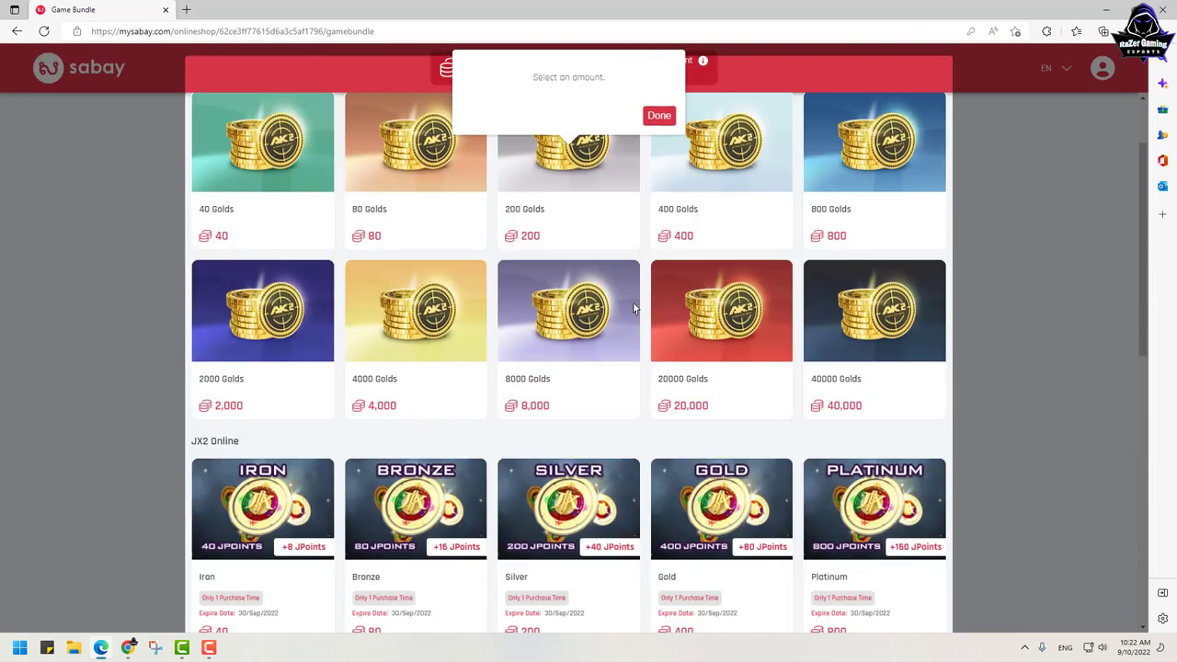
left_click(654, 118)
Step: Browse the AK2 Online gold packs and JX2 Online JPoint bundles with their prices
scroll(987, 332, "down", 3)
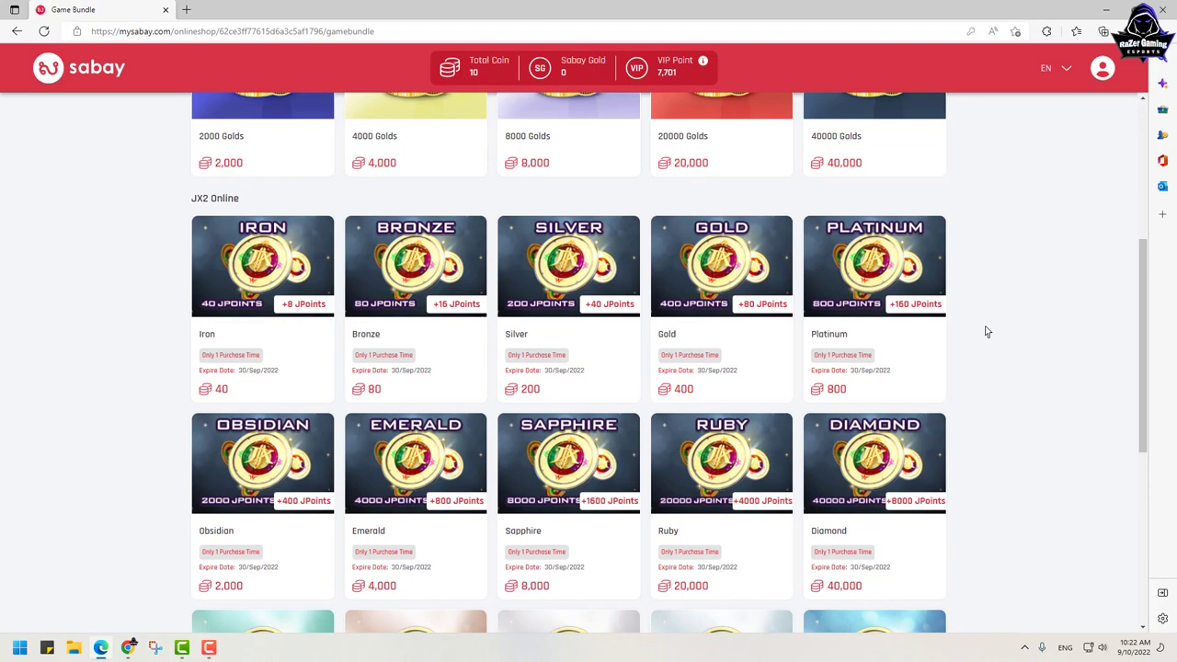
scroll(987, 332, "down", 5)
scroll(987, 332, "up", 5)
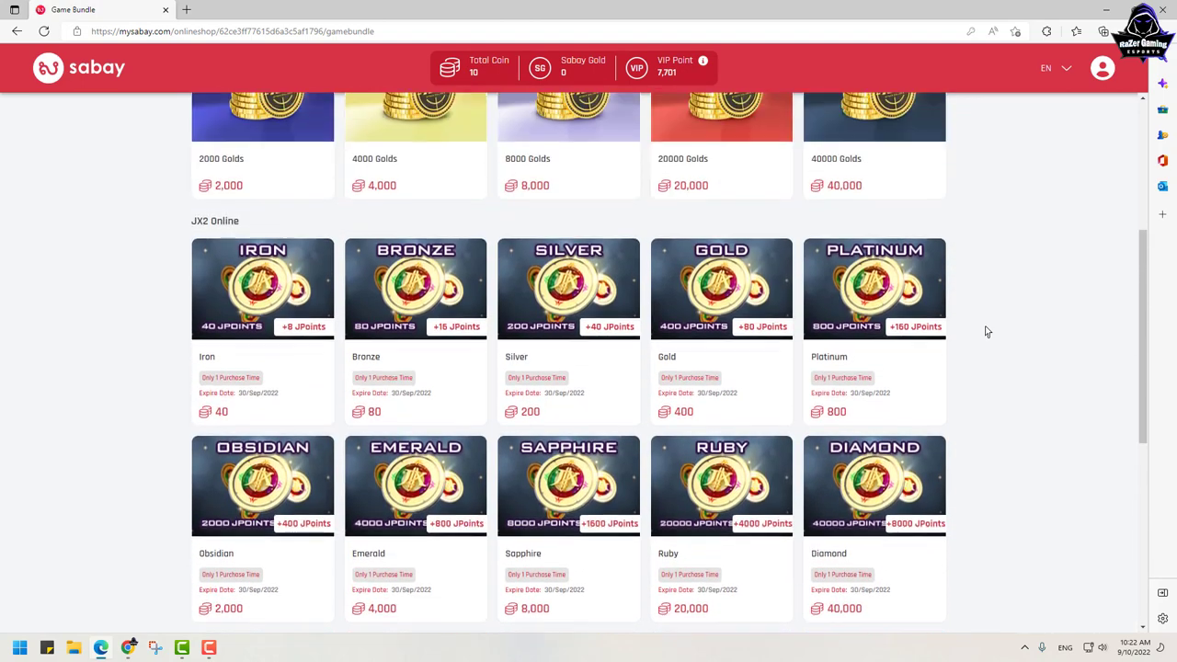
scroll(987, 332, "up", 1)
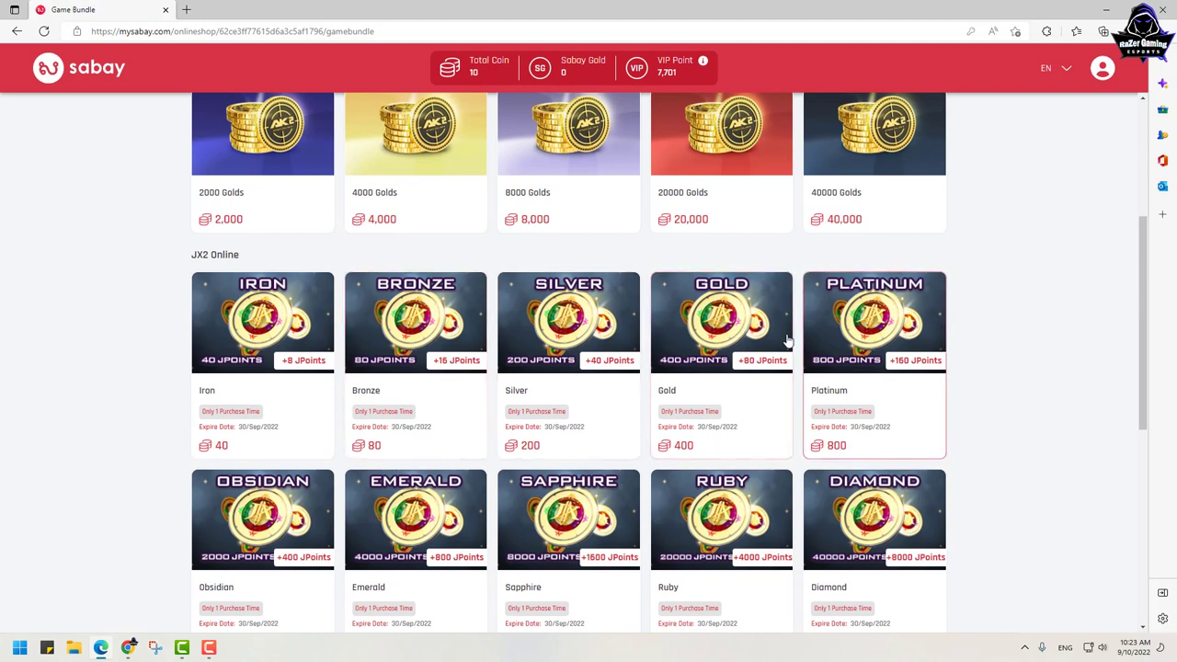
scroll(775, 343, "up", 3)
scroll(775, 343, "up", 1)
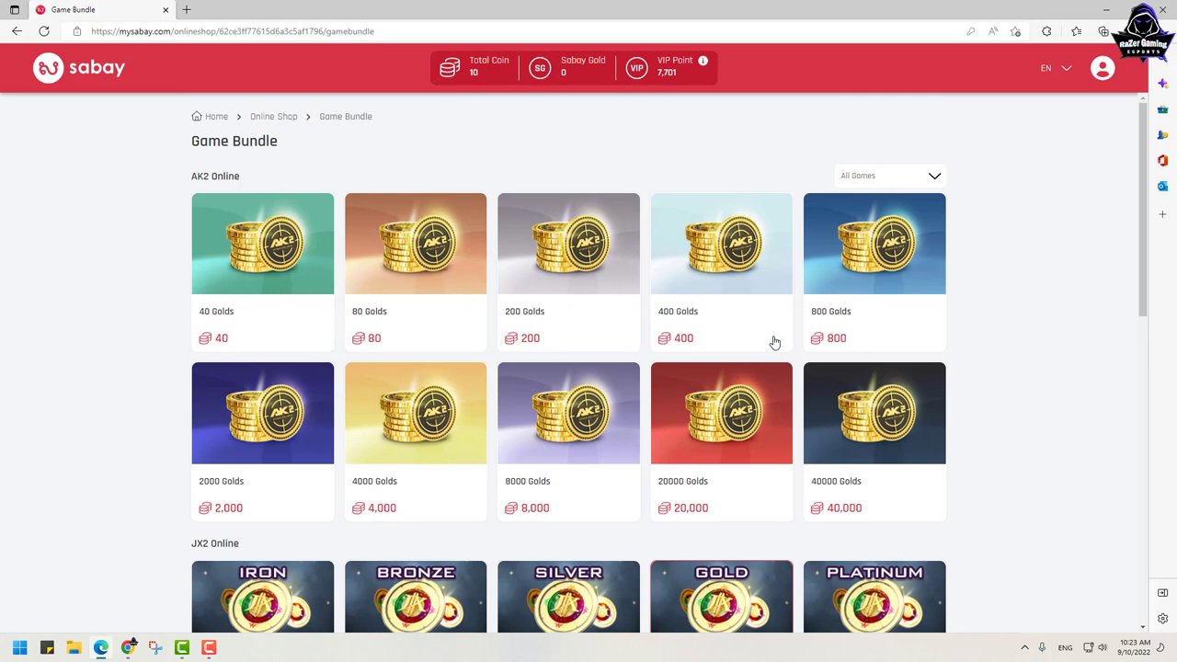